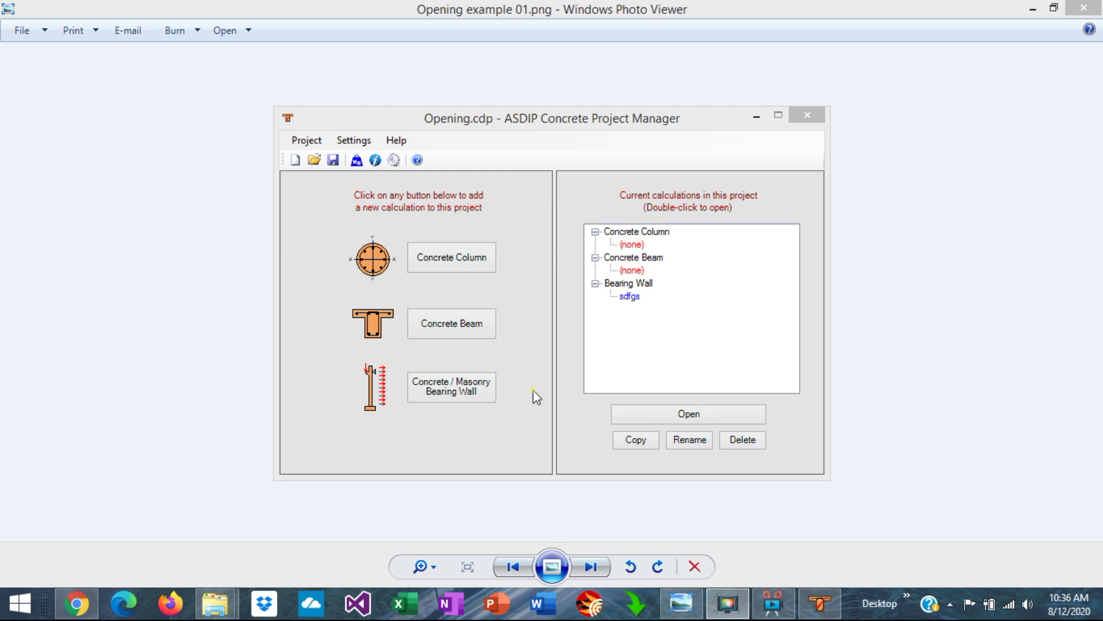
# Add a concrete/masonry bearing wall calculation named Example to the project and open it
pyautogui.click(454, 395)
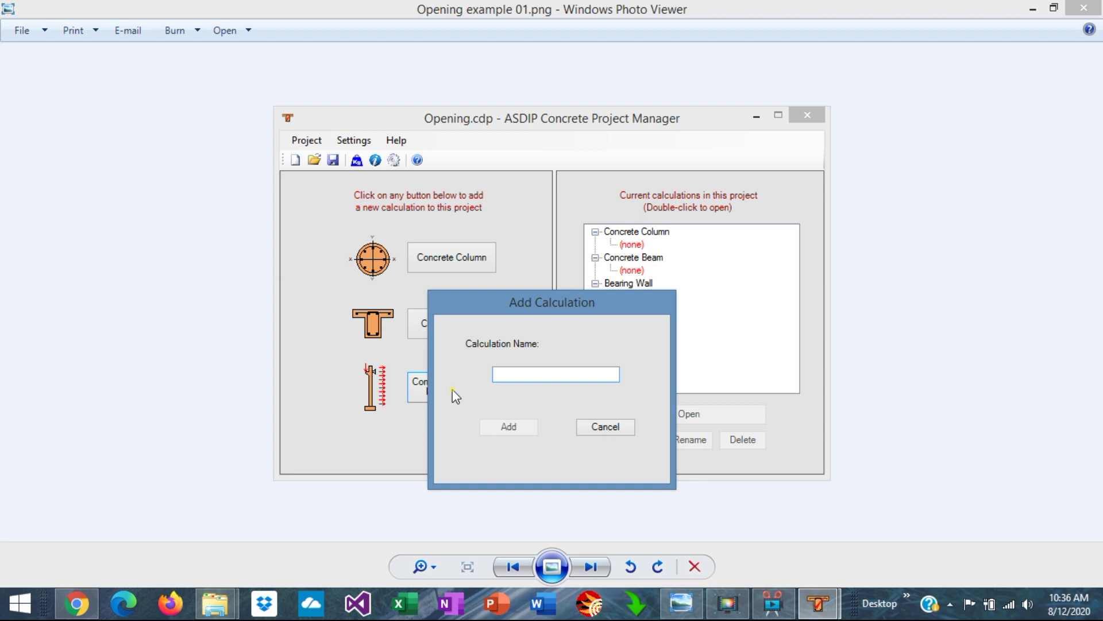
pyautogui.write('Example')
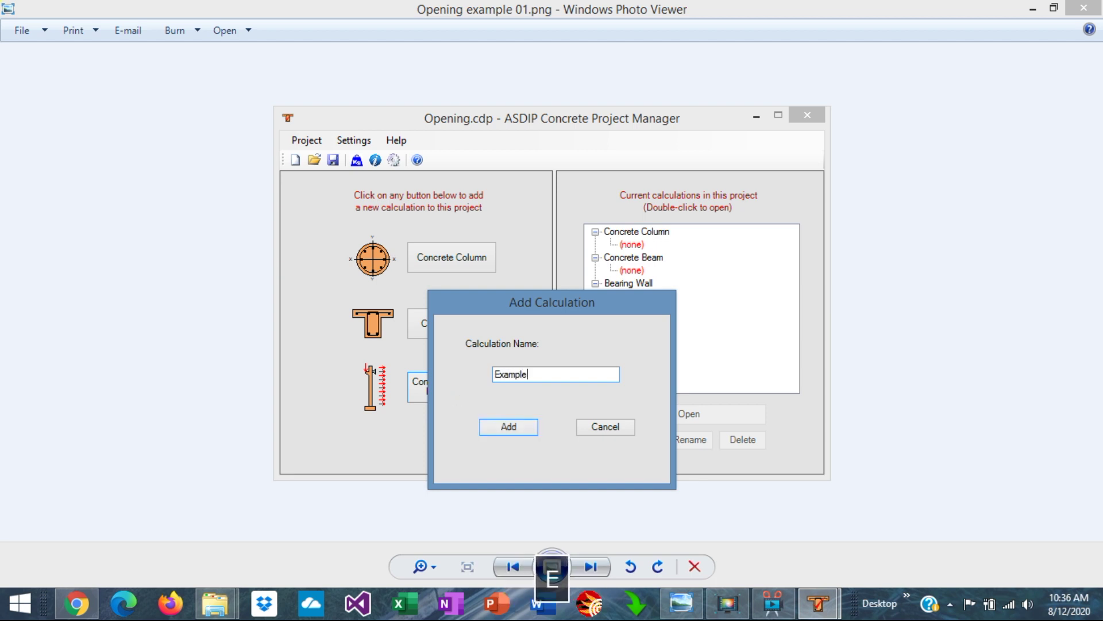
pyautogui.press('Return')
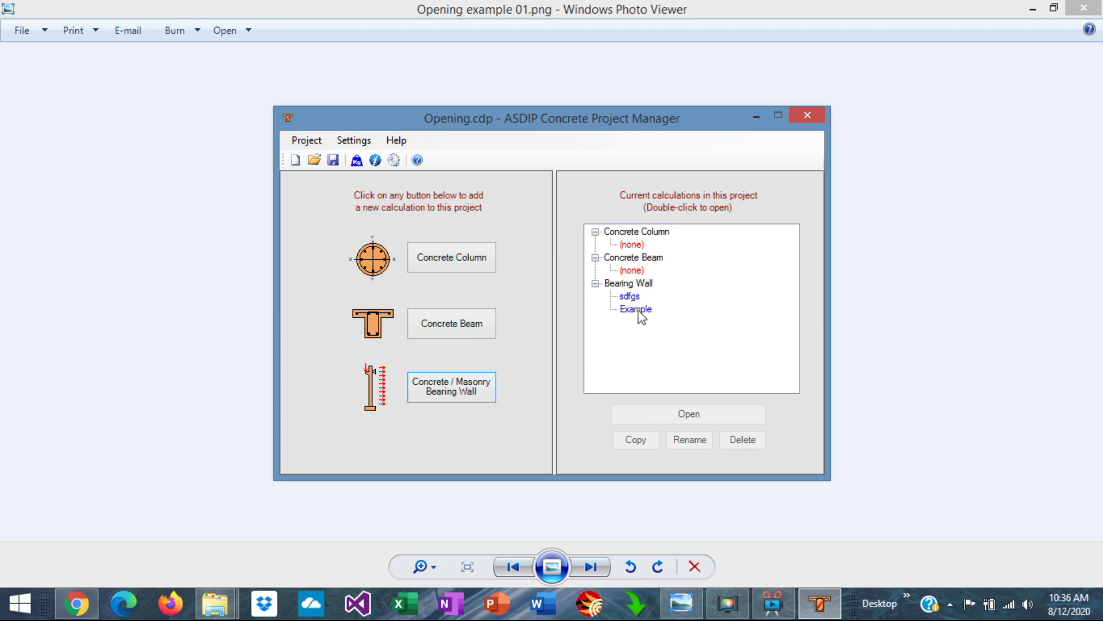
pyautogui.doubleClick(638, 312)
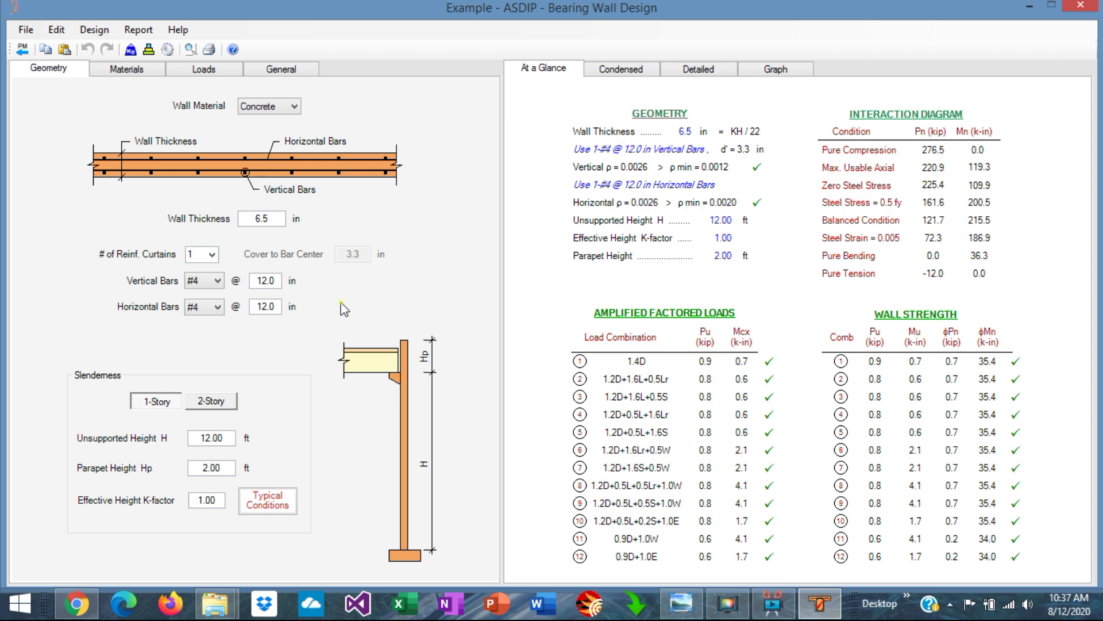
# Set the wall material to Masonry and the wall thickness to 8 in
pyautogui.click(294, 107)
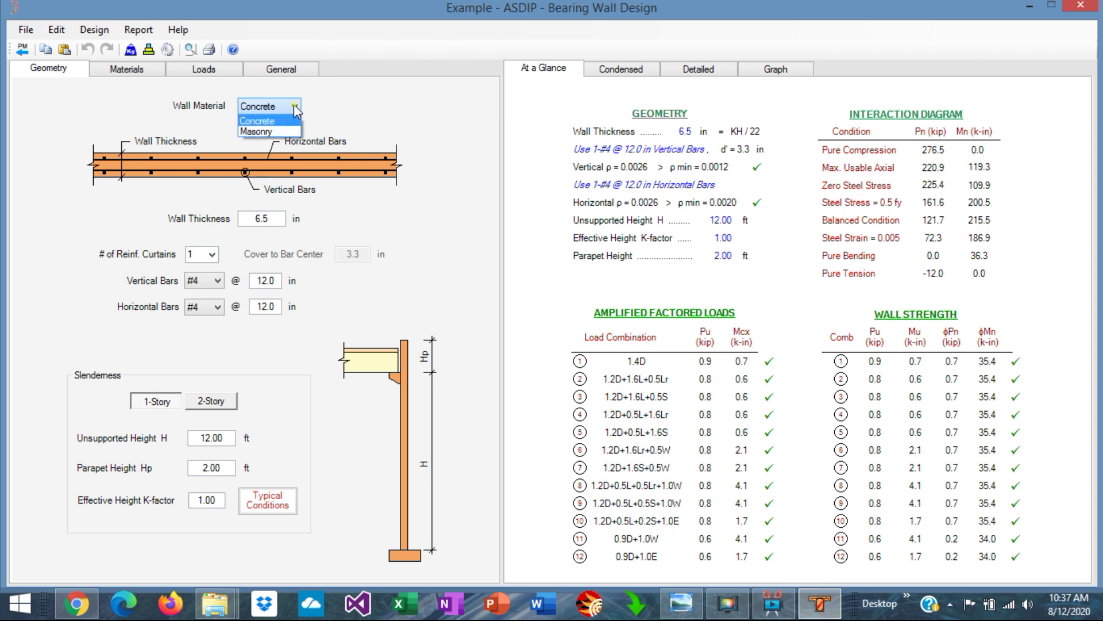
pyautogui.click(262, 131)
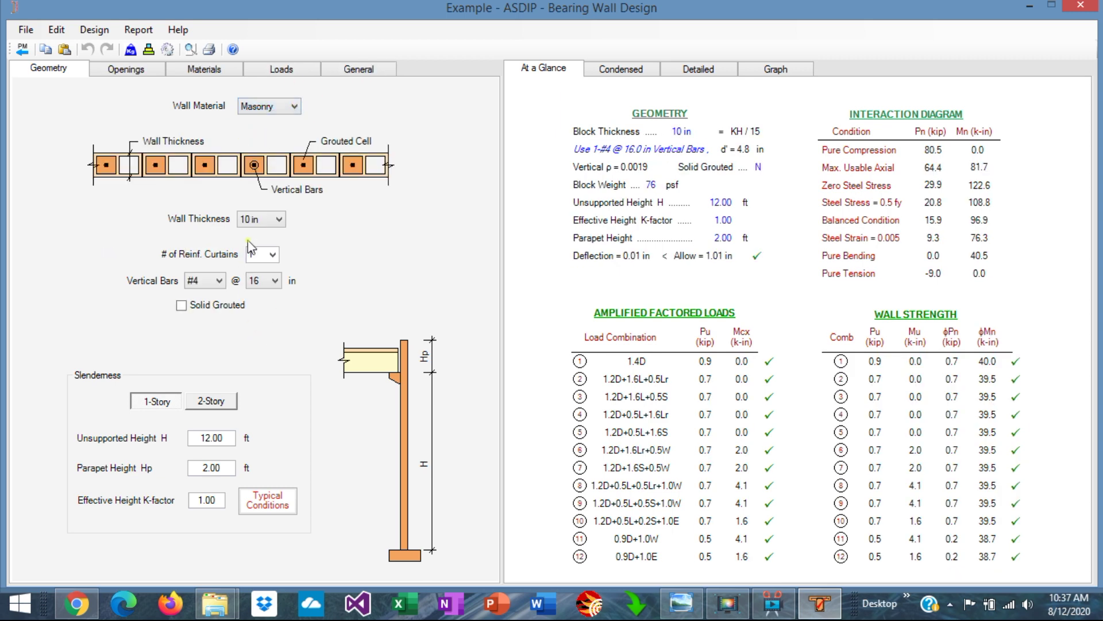
pyautogui.click(278, 220)
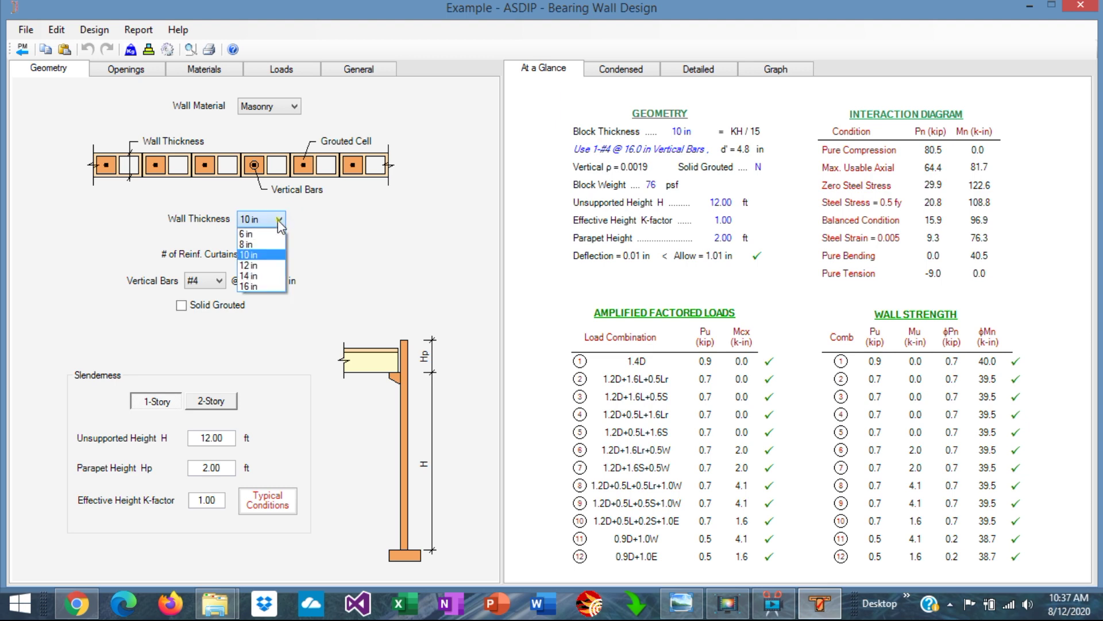
pyautogui.click(262, 246)
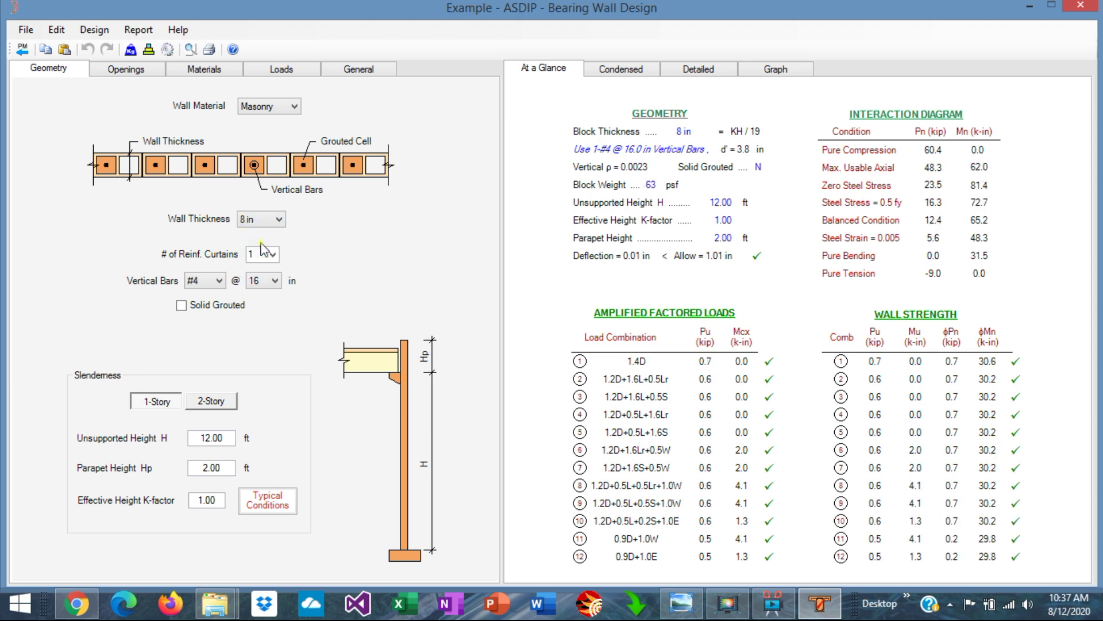
# Set the unsupported height to 16 ft and the parapet height to 3 ft, and display the wall's shear, moment and axial diagrams
pyautogui.doubleClick(230, 437)
pyautogui.write('16')
pyautogui.press('Return')
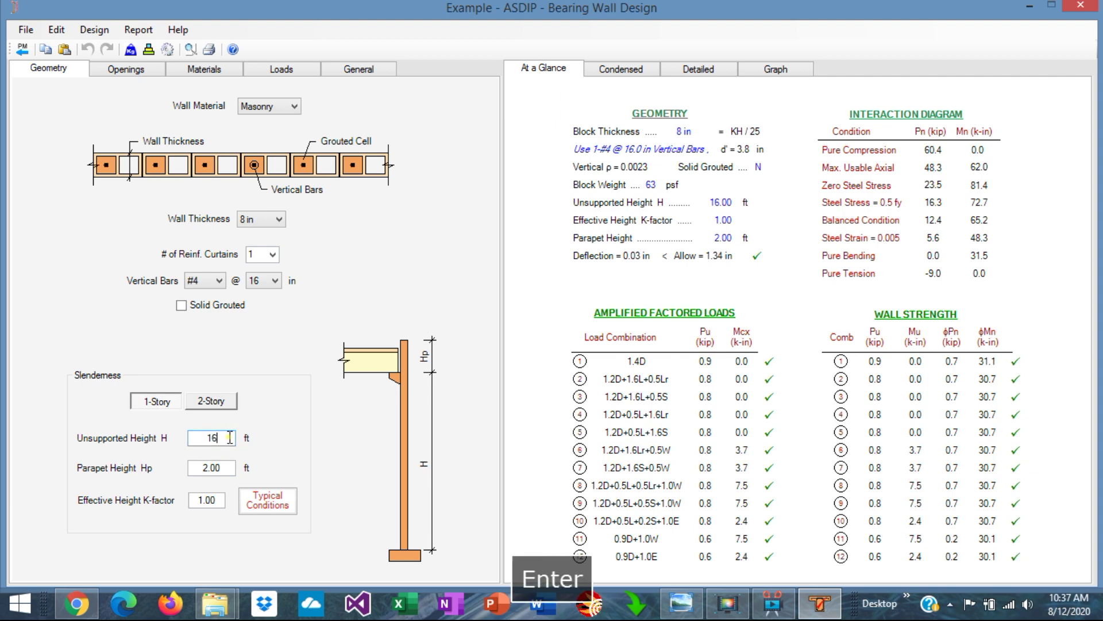
pyautogui.doubleClick(227, 466)
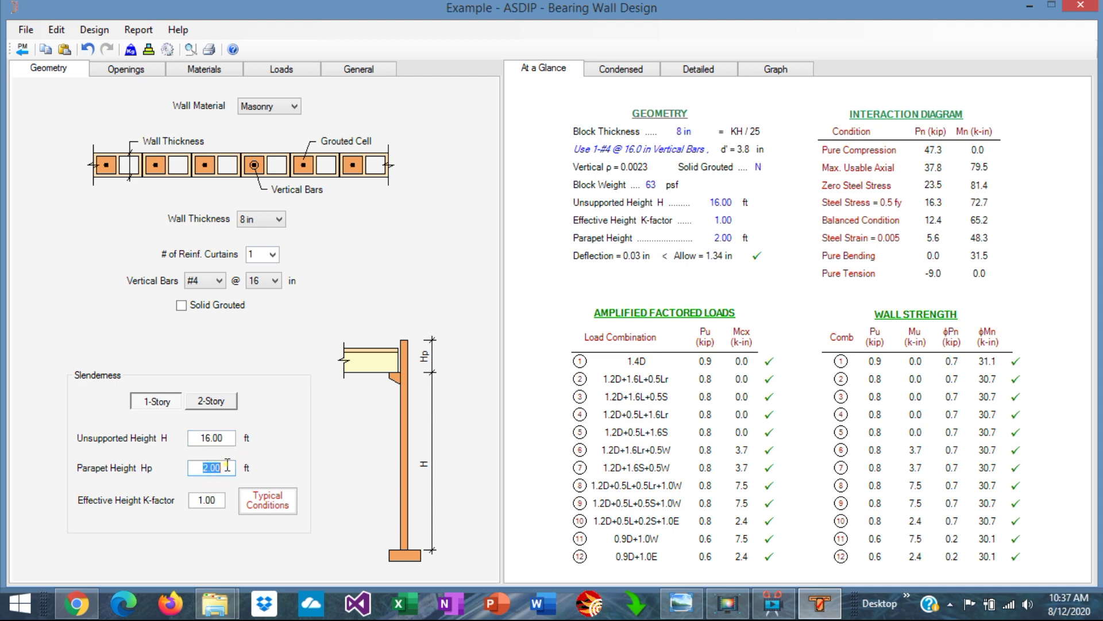
pyautogui.write('3')
pyautogui.press('Return')
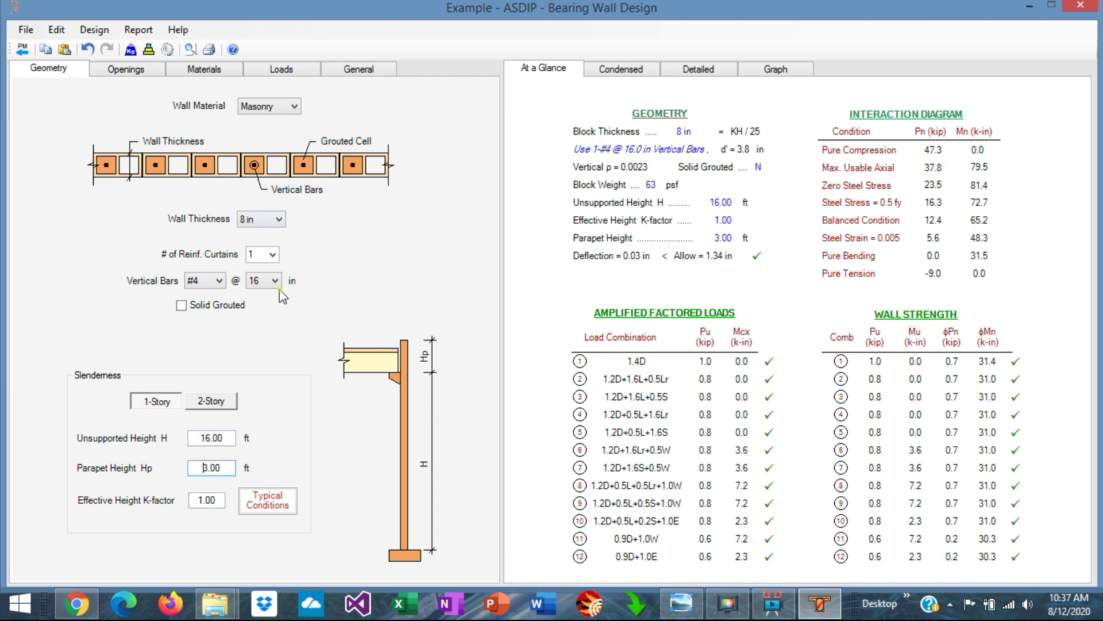
pyautogui.click(767, 69)
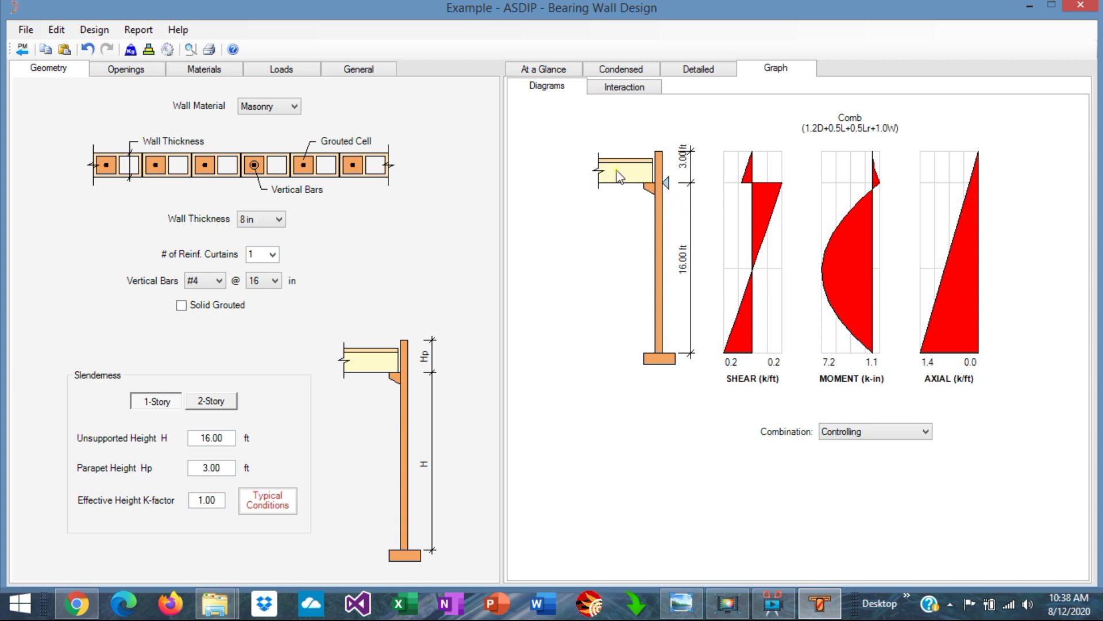
# Return from the reference image to the ASDIP wall design and set the uniform dead load to 1.0 k/ft
pyautogui.click(281, 70)
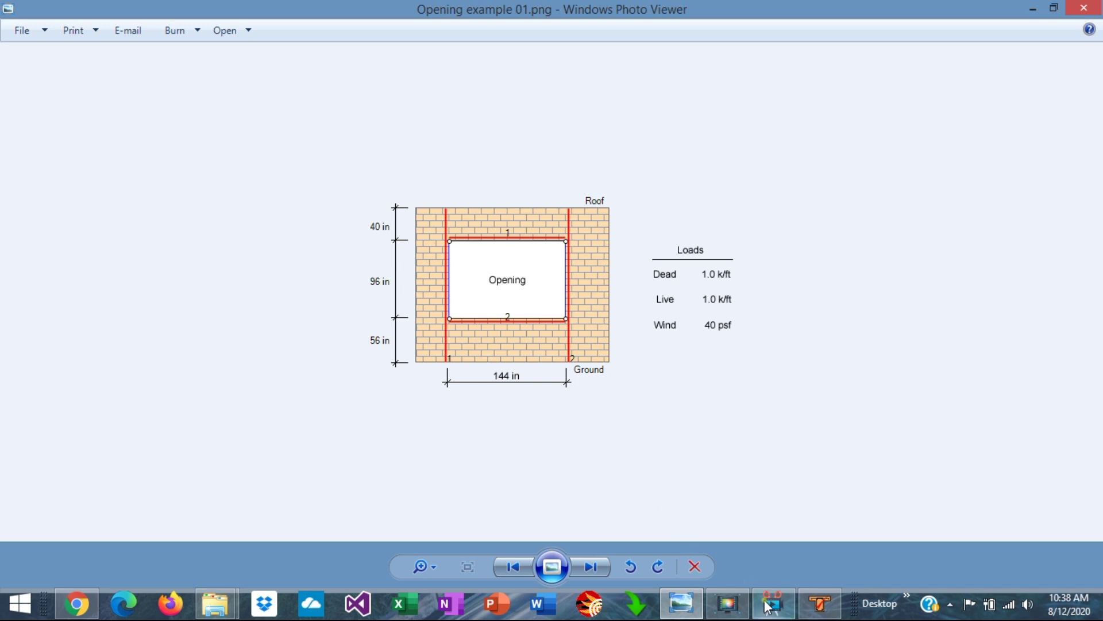
pyautogui.click(820, 604)
pyautogui.click(274, 166)
pyautogui.write('1')
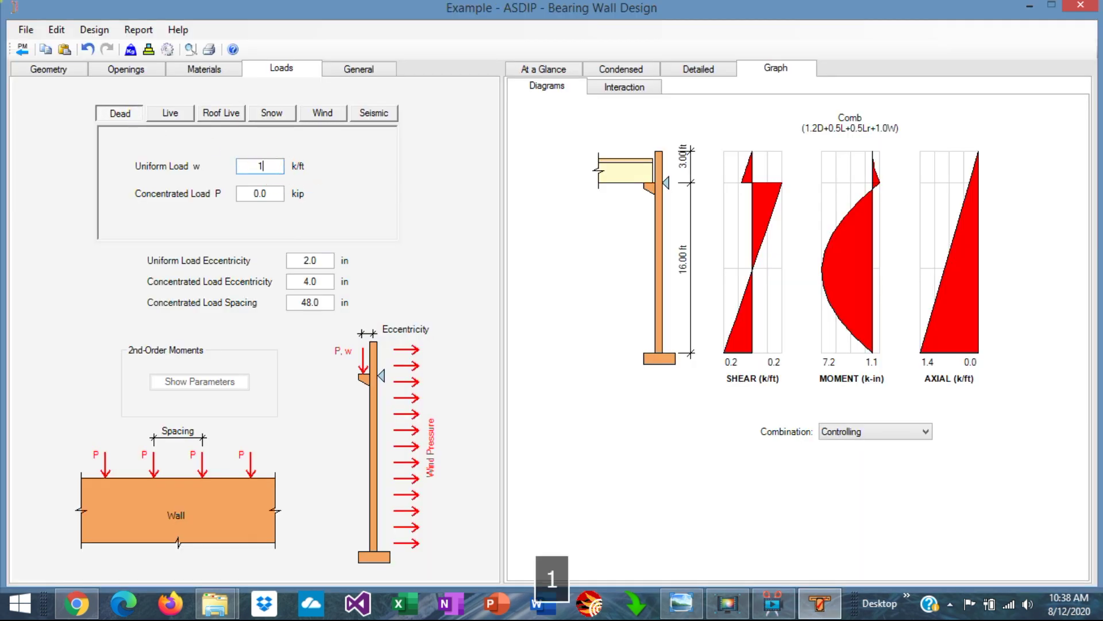
pyautogui.press('Return')
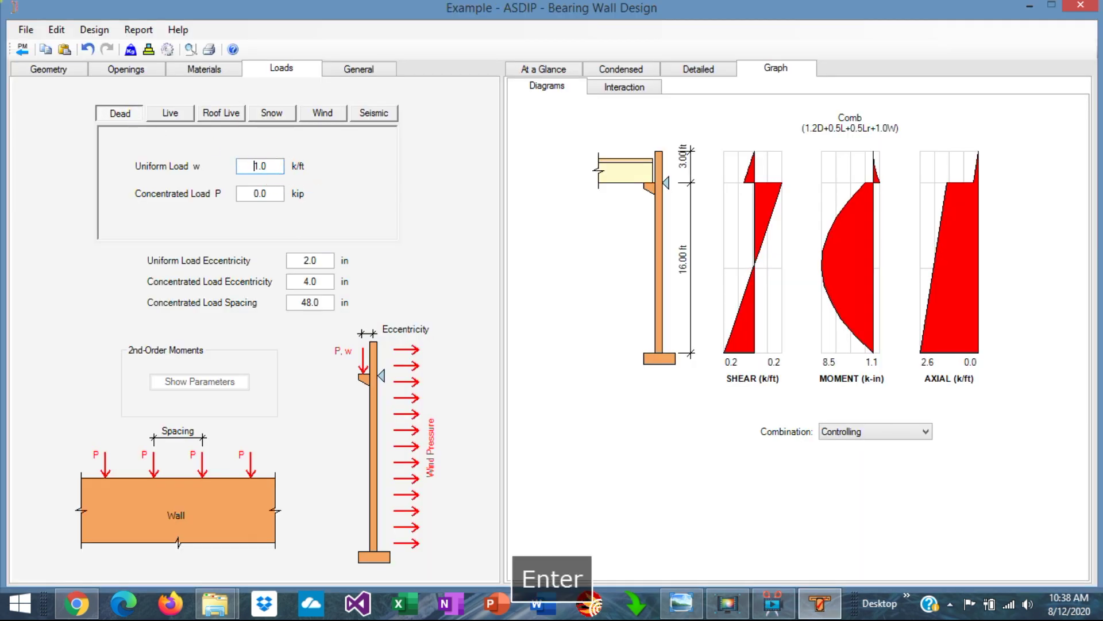
# Set the uniform roof live load on the wall to 1.0 k/ft
pyautogui.click(167, 117)
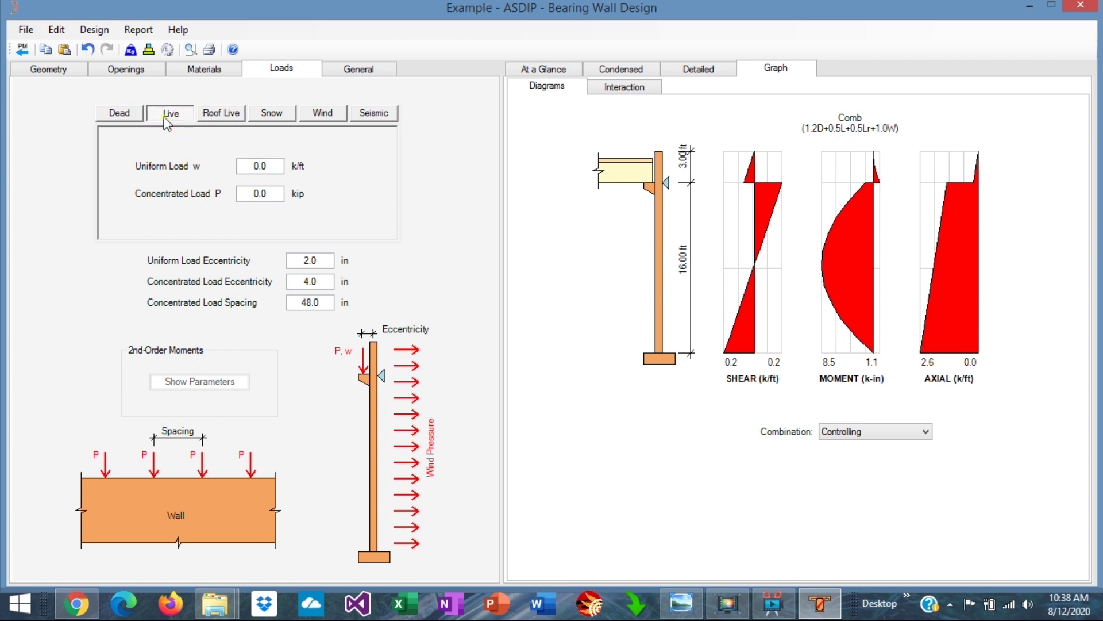
pyautogui.click(222, 115)
pyautogui.doubleClick(260, 166)
pyautogui.write('1')
pyautogui.press('Return')
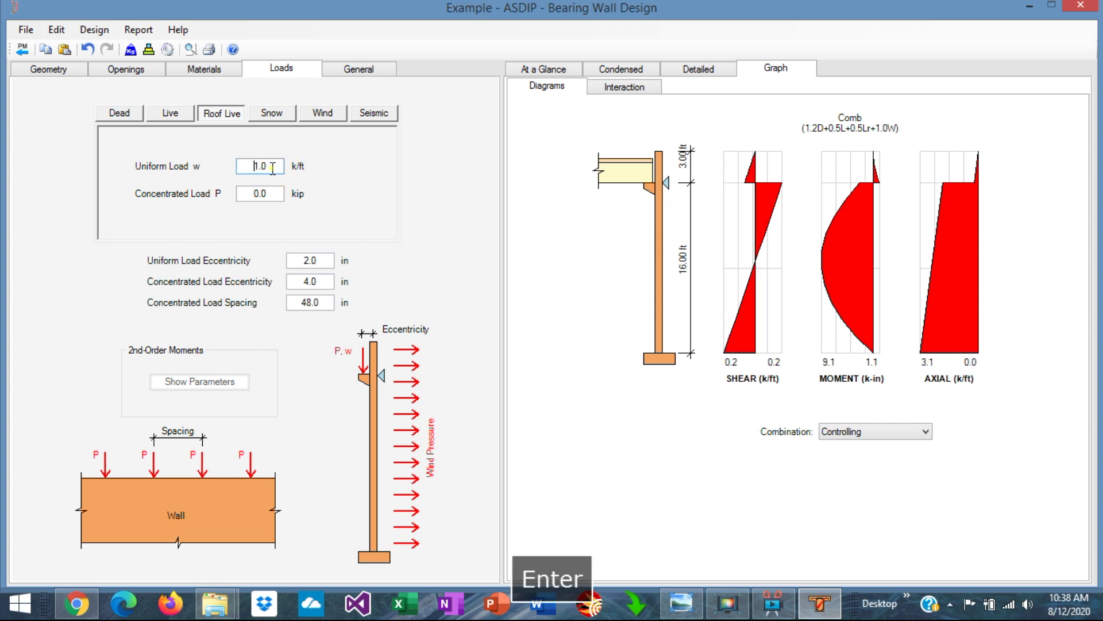
# Set the wind pressure to 40 psf on the wall and 60 psf on the parapet
pyautogui.click(323, 113)
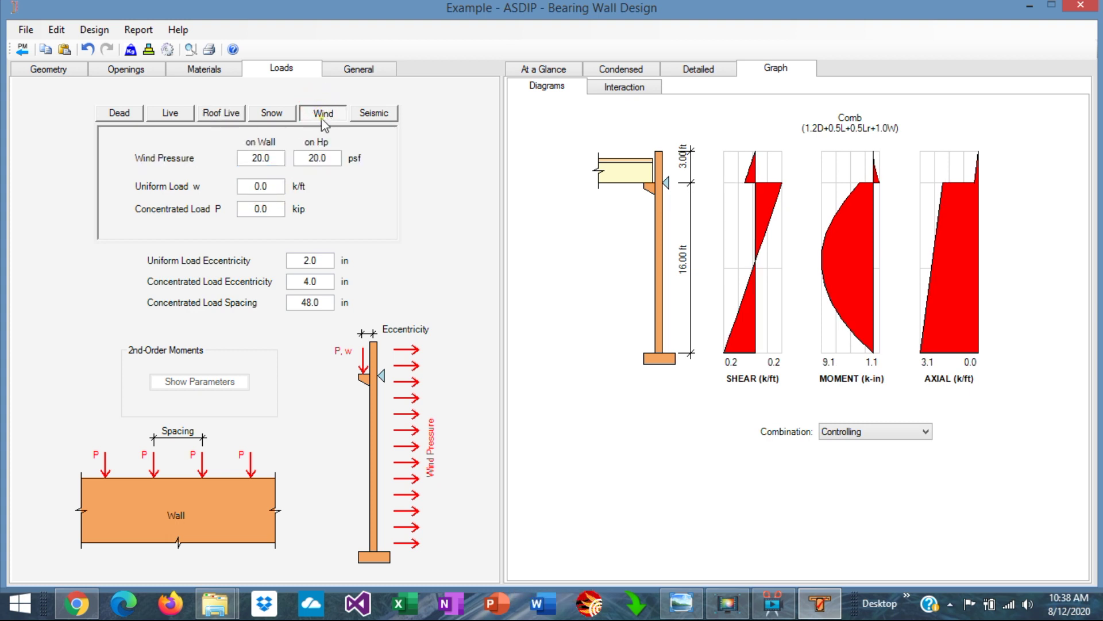
pyautogui.doubleClick(267, 157)
pyautogui.write('40')
pyautogui.press('Return')
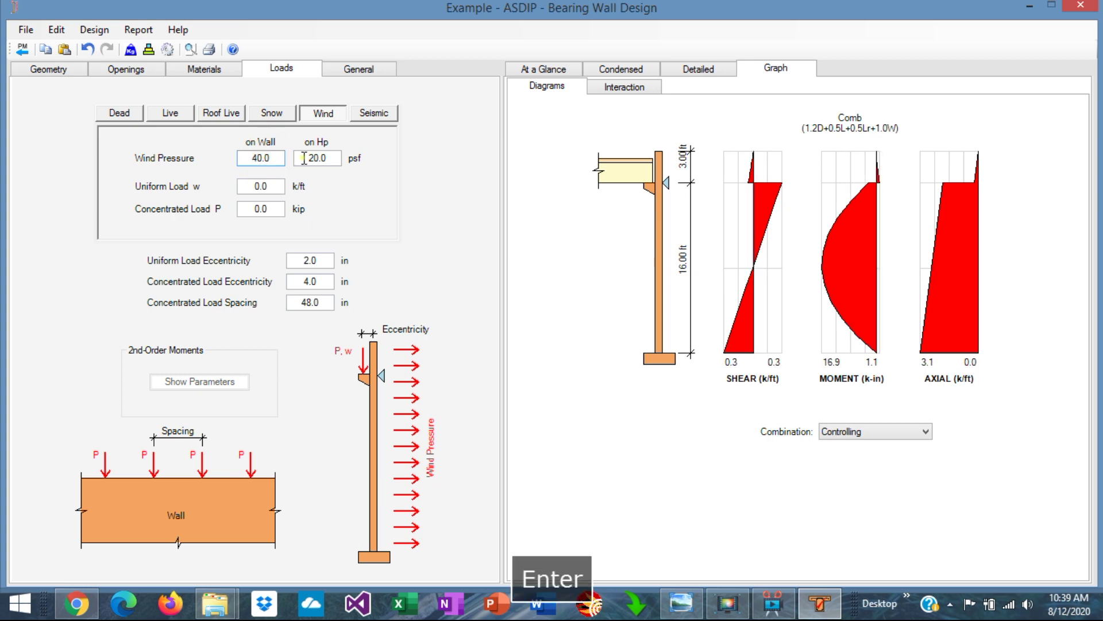
pyautogui.doubleClick(328, 159)
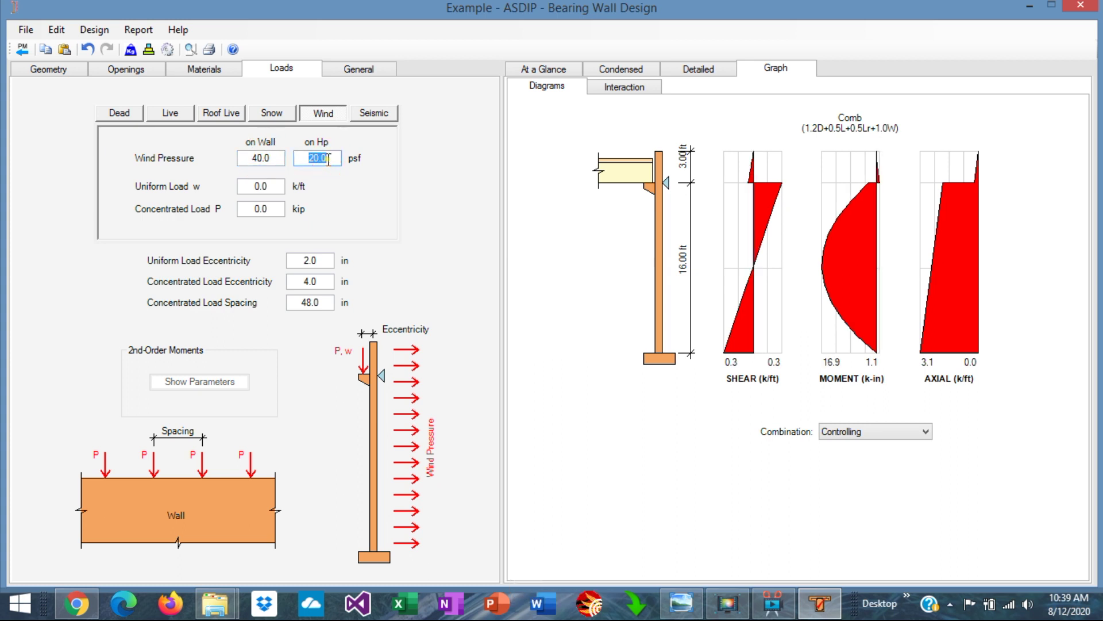
pyautogui.write('60')
pyautogui.press('Return')
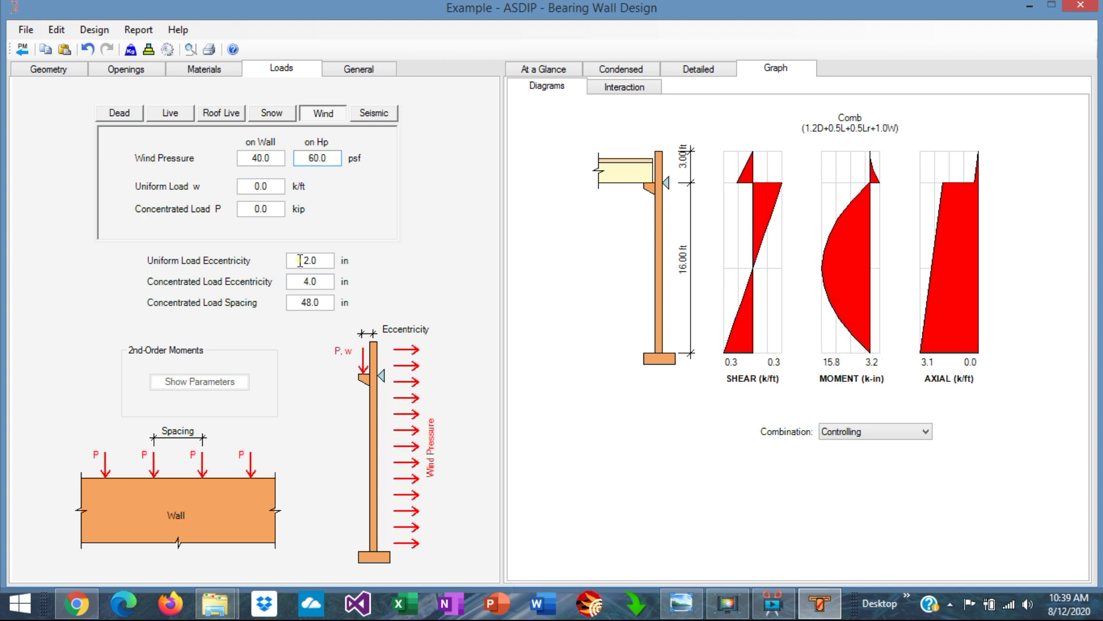
# Set the uniform load eccentricity to 6 in and bring up the dead load values again
pyautogui.doubleClick(323, 262)
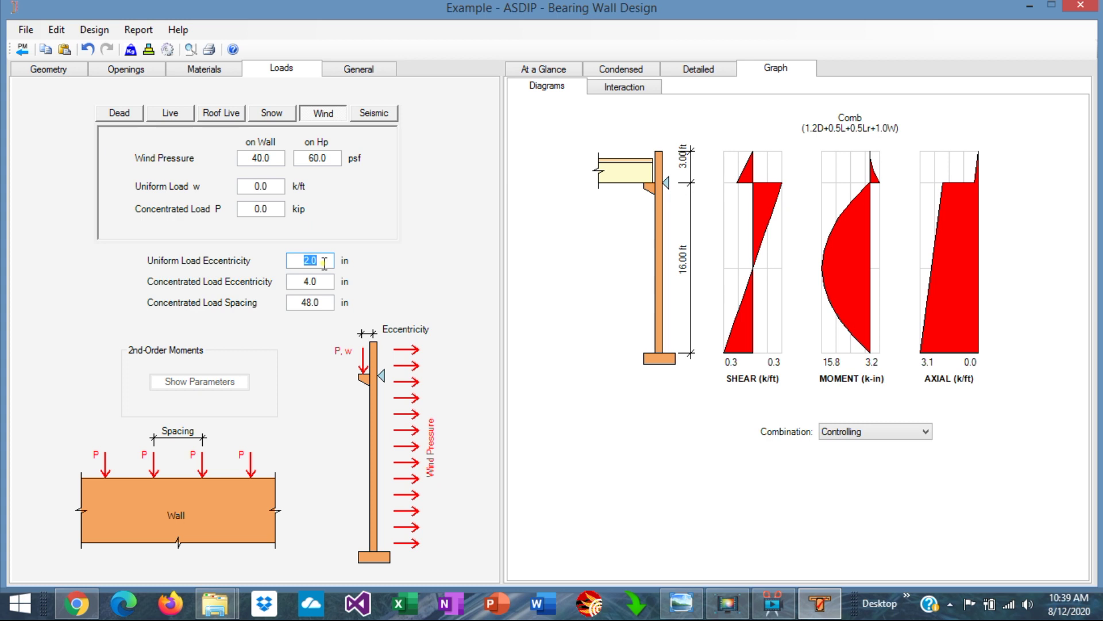
pyautogui.write('6')
pyautogui.press('Return')
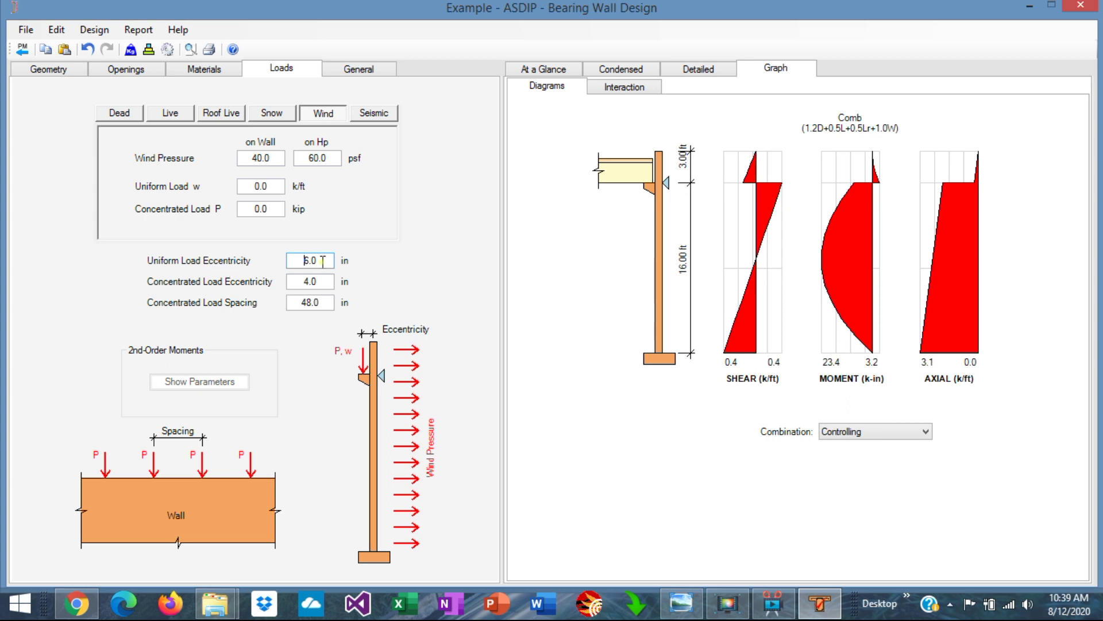
pyautogui.click(124, 117)
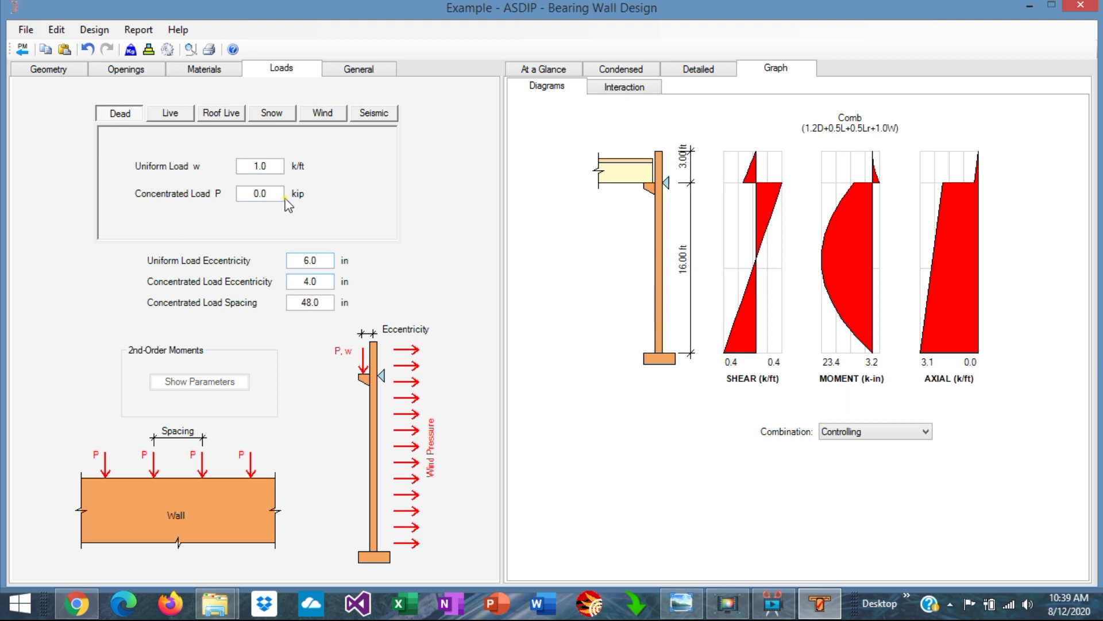
# Create a 144 by 96 in opening in the wall, positioned 40 in below the roof and 56 in above the ground
pyautogui.click(129, 70)
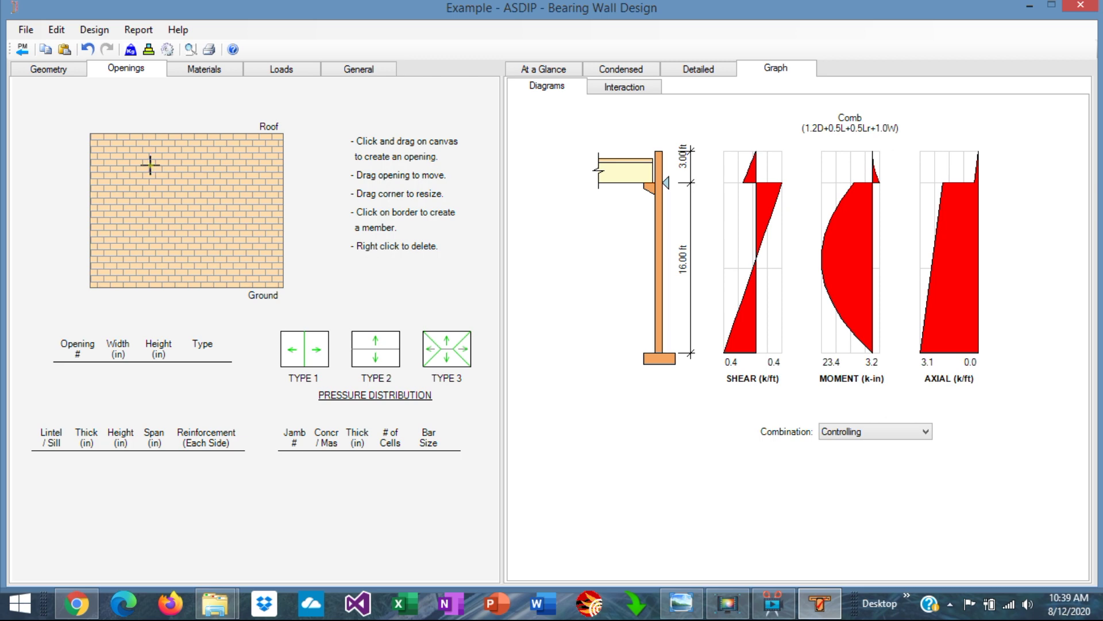
pyautogui.moveTo(142, 166)
pyautogui.mouseDown()
pyautogui.moveTo(229, 187)
pyautogui.moveTo(246, 222)
pyautogui.mouseUp()
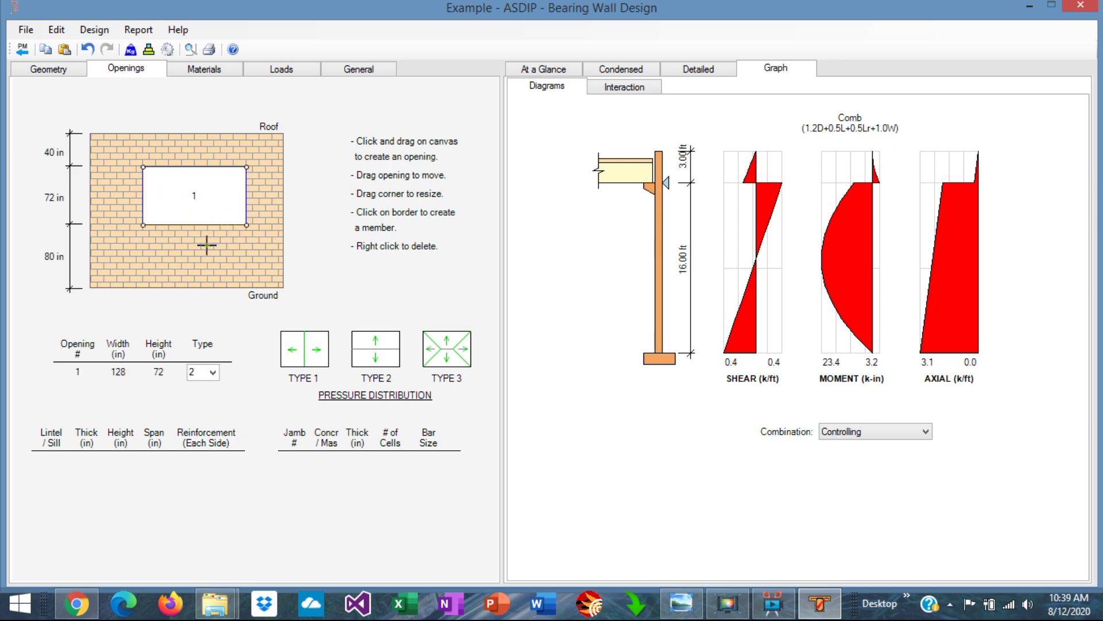
pyautogui.moveTo(195, 202); pyautogui.dragTo(191, 230)
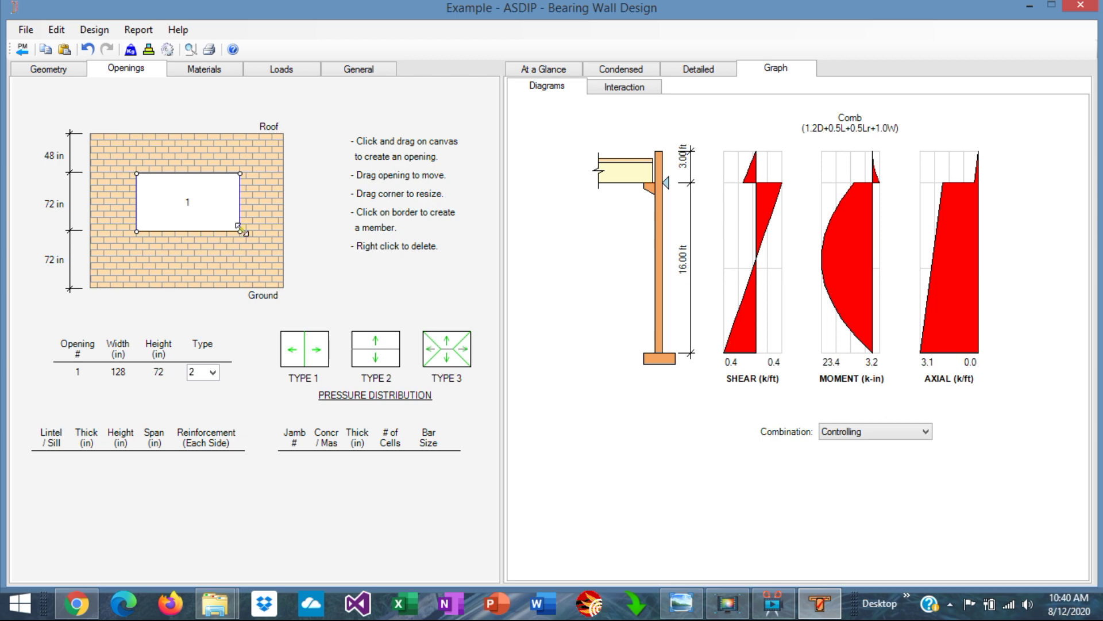
pyautogui.moveTo(241, 231); pyautogui.dragTo(253, 251)
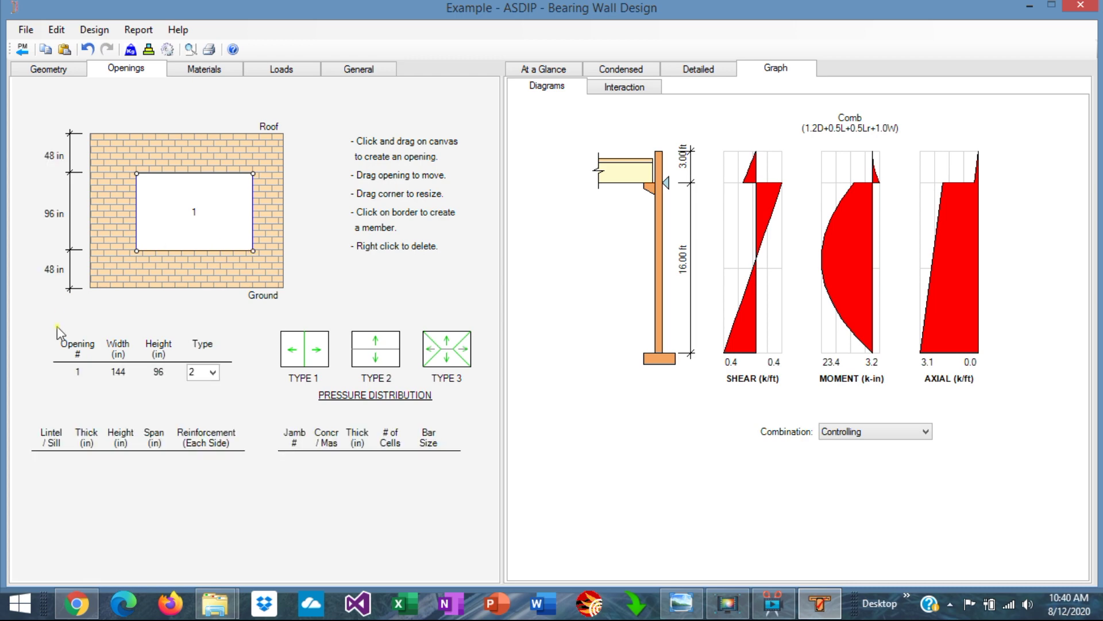
pyautogui.moveTo(201, 221); pyautogui.dragTo(188, 239)
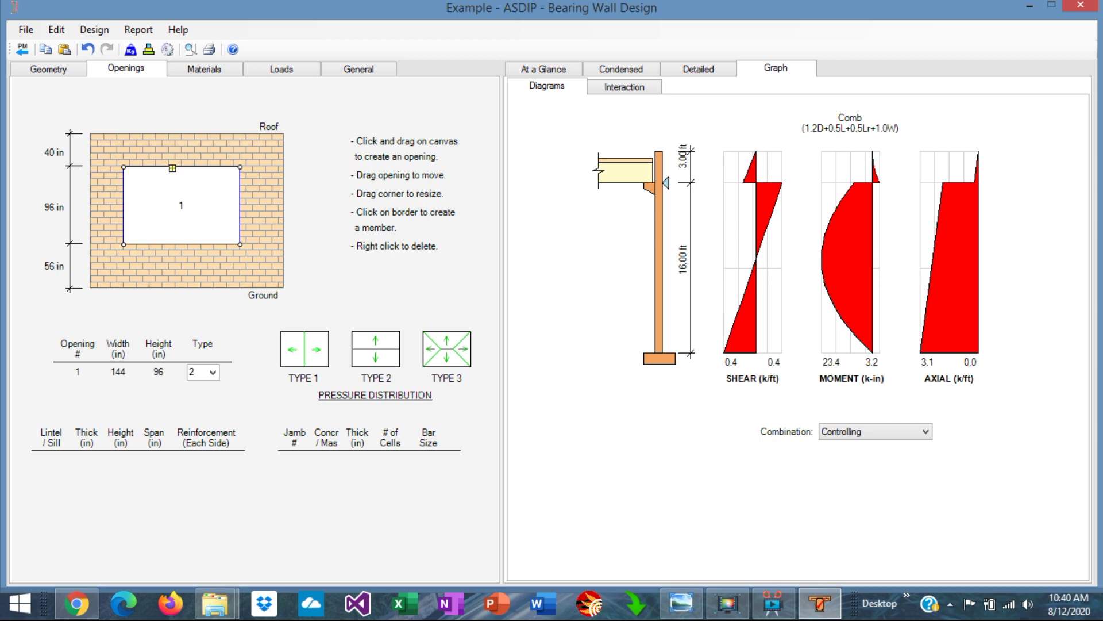
# Add a lintel above the opening, a sill below it and a jamb along each side
pyautogui.click(172, 166)
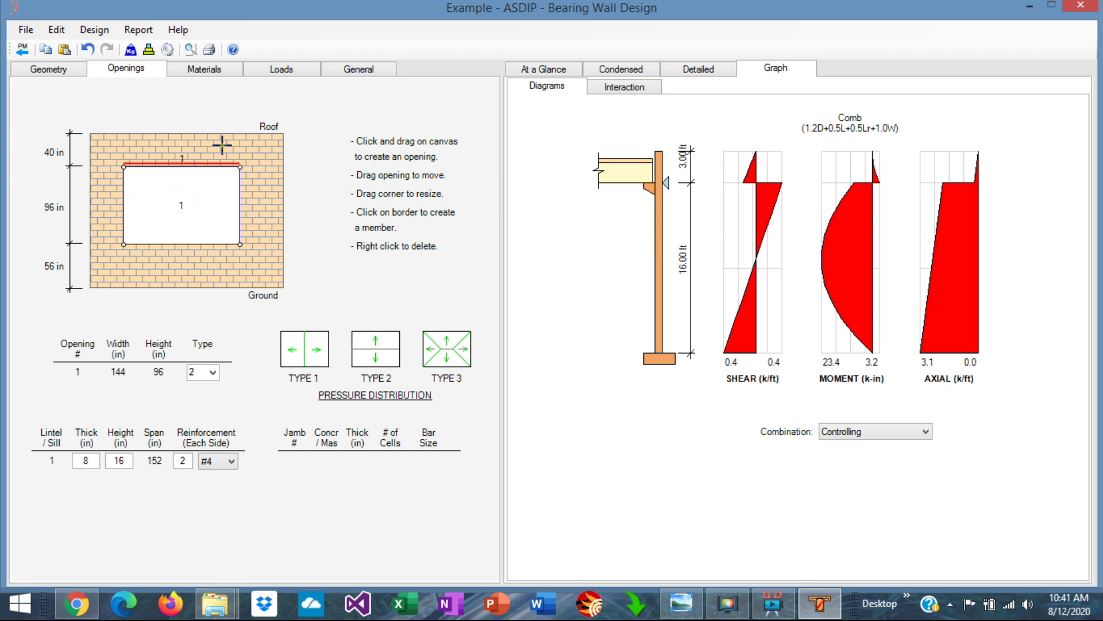
pyautogui.click(178, 243)
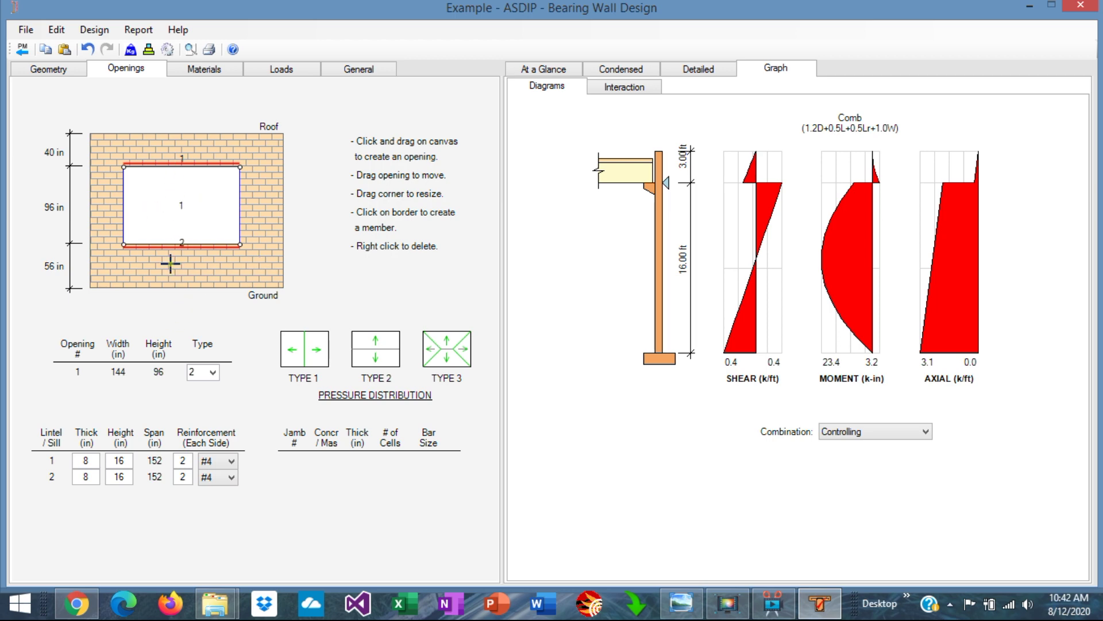
pyautogui.click(123, 205)
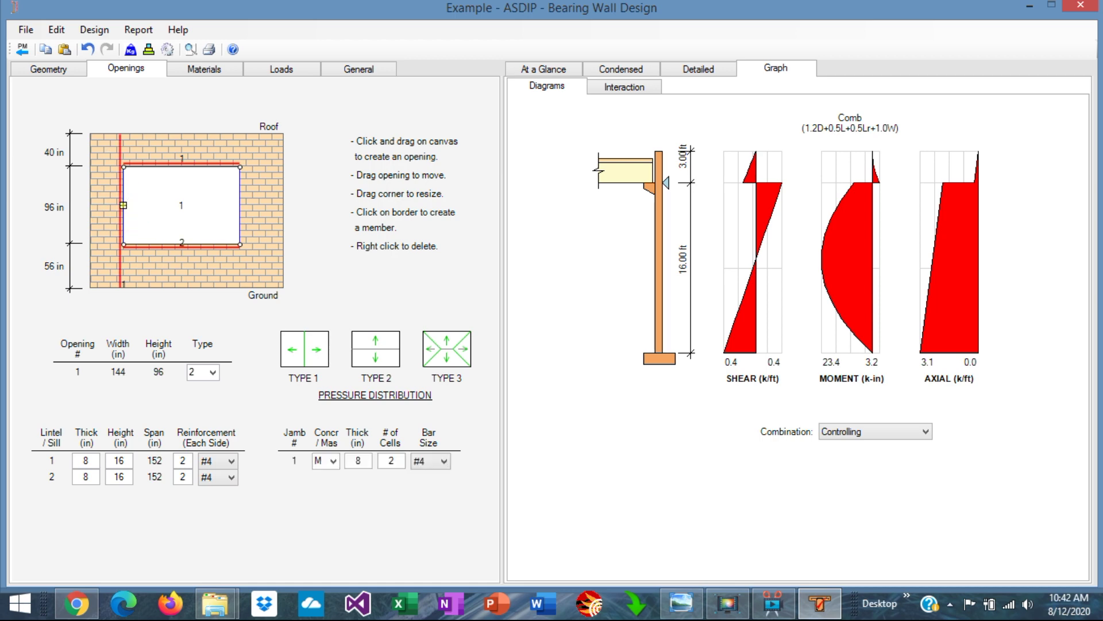
pyautogui.click(242, 203)
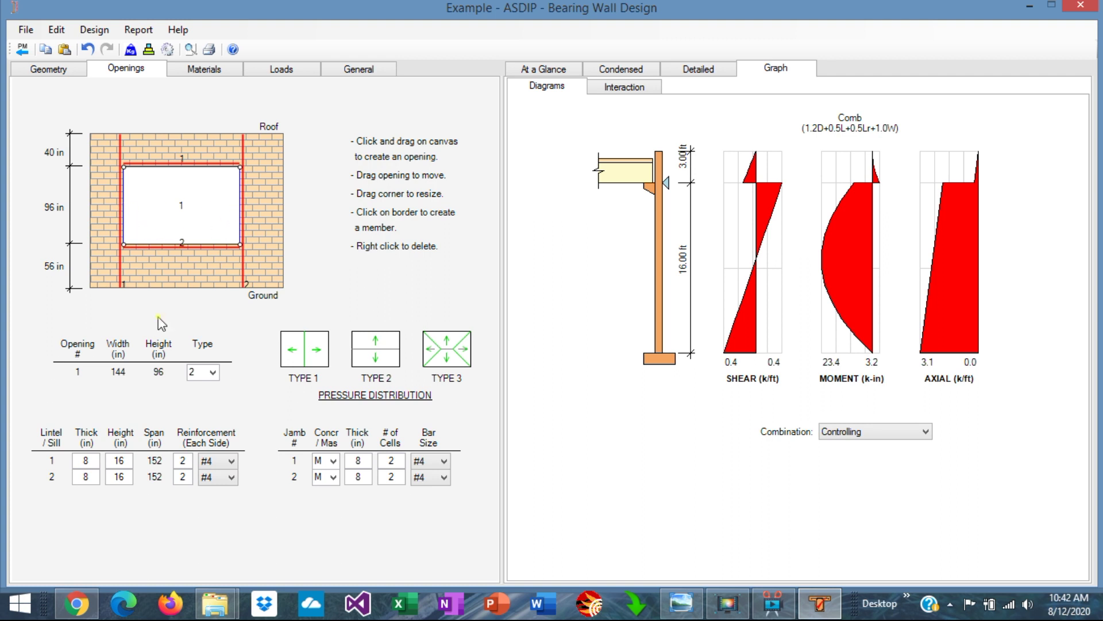
pyautogui.click(187, 476)
pyautogui.click(143, 190)
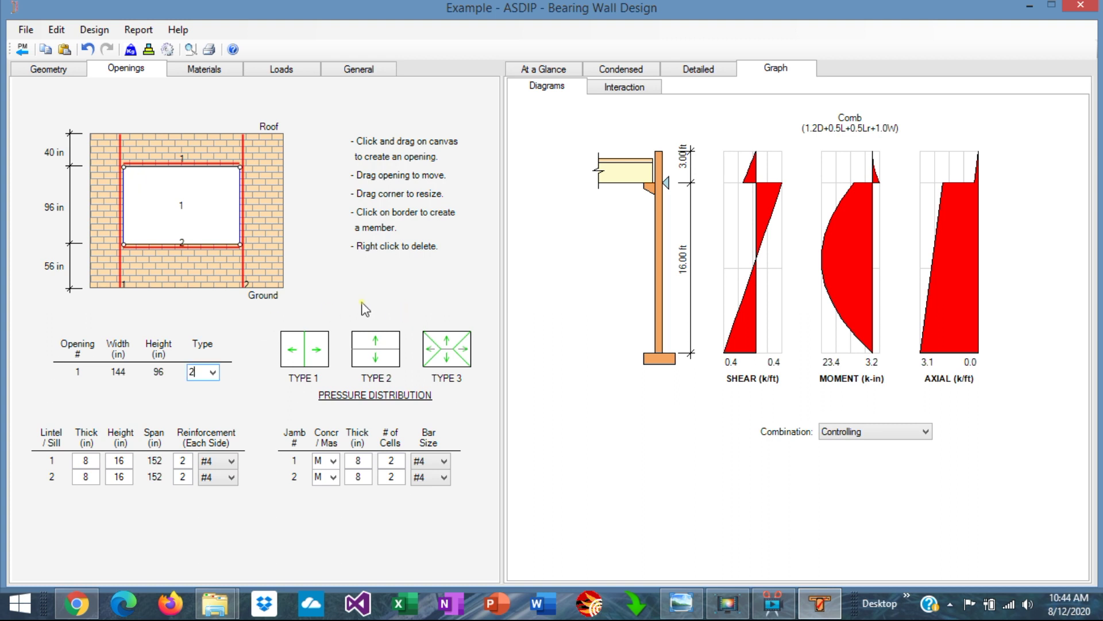
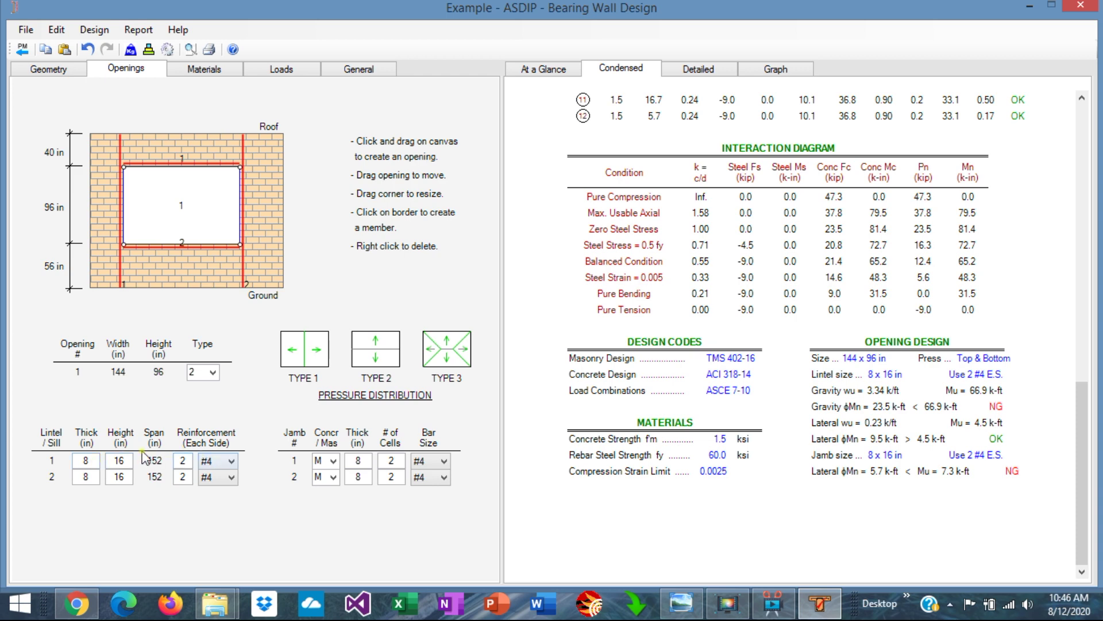
# Set the height of the lintel above the opening to 24 in
pyautogui.doubleClick(128, 461)
pyautogui.write('24')
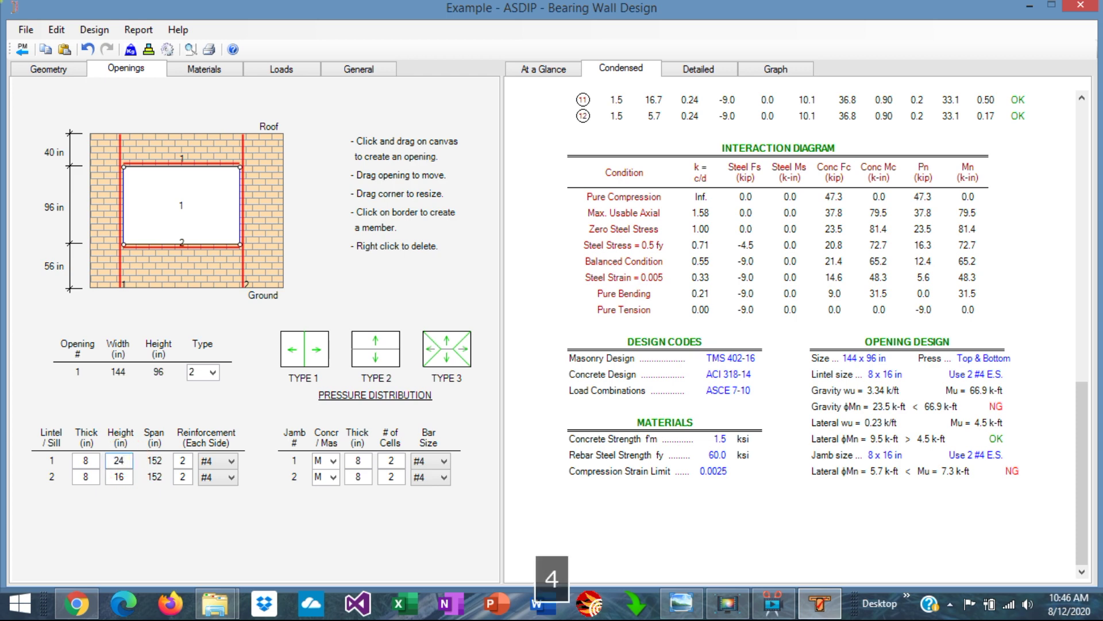
pyautogui.press('Return')
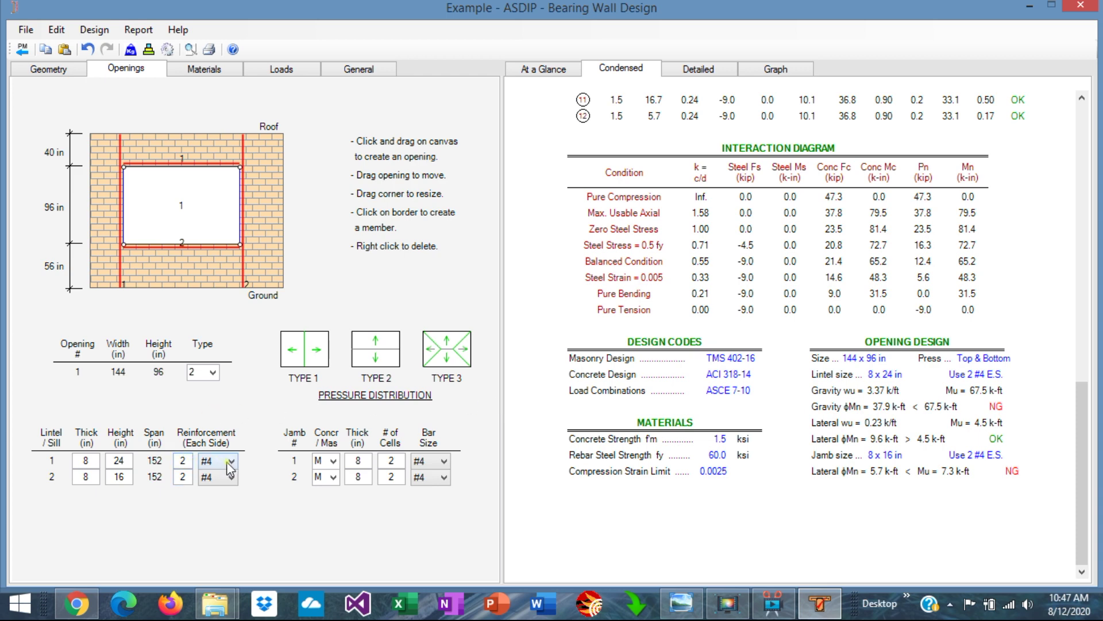
# Reinforce the lintel with 3 bars on each side, trying bar size #5 before settling on #6
pyautogui.doubleClick(185, 460)
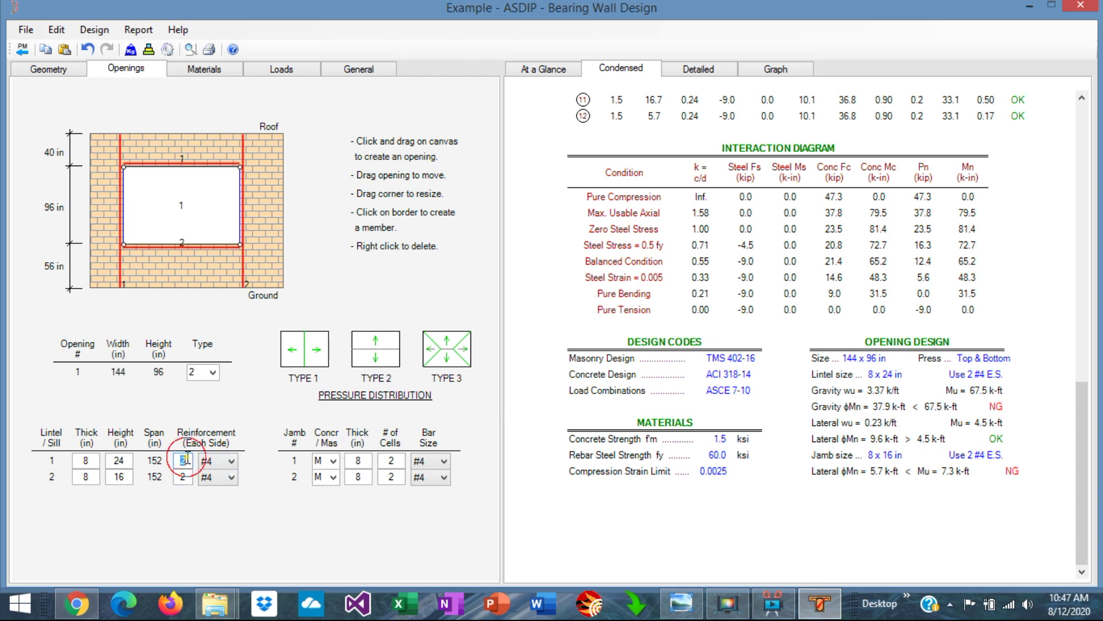
pyautogui.write('3')
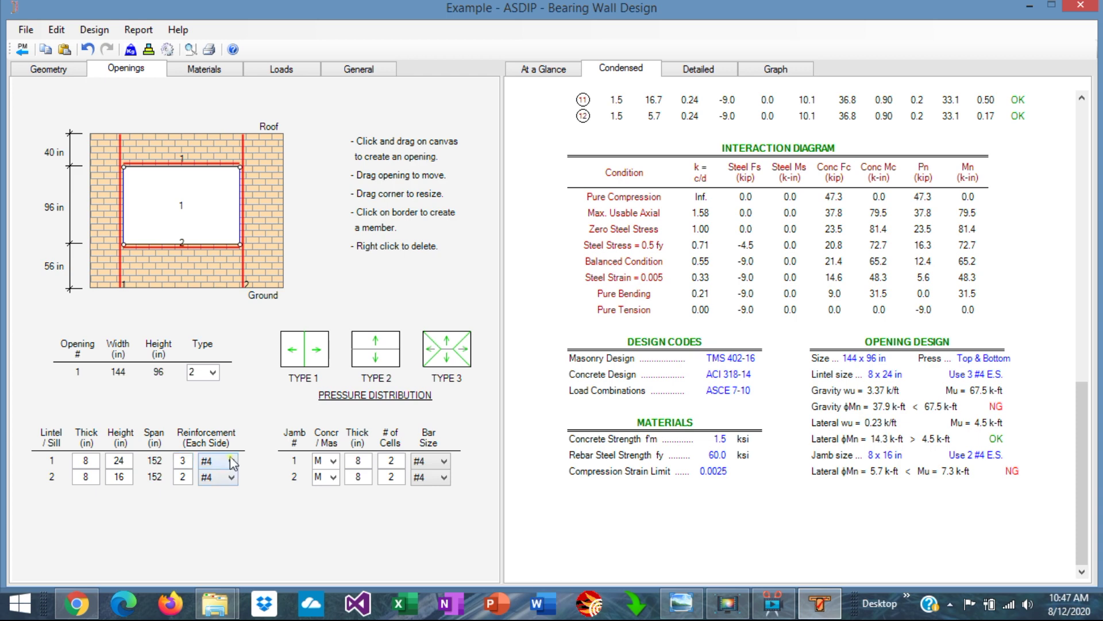
pyautogui.click(231, 461)
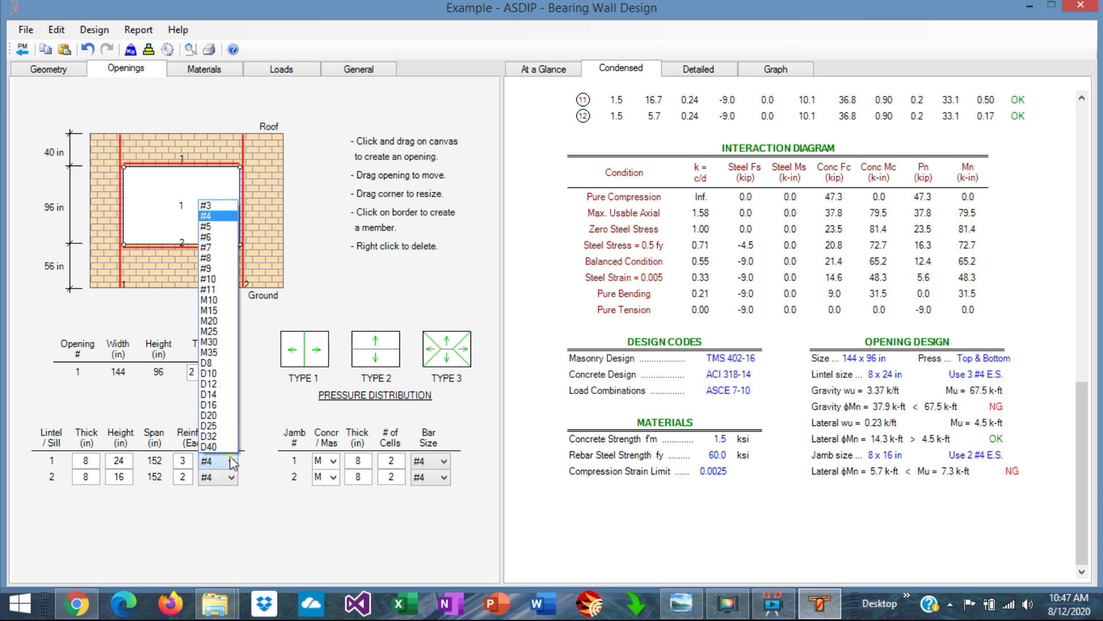
pyautogui.click(215, 226)
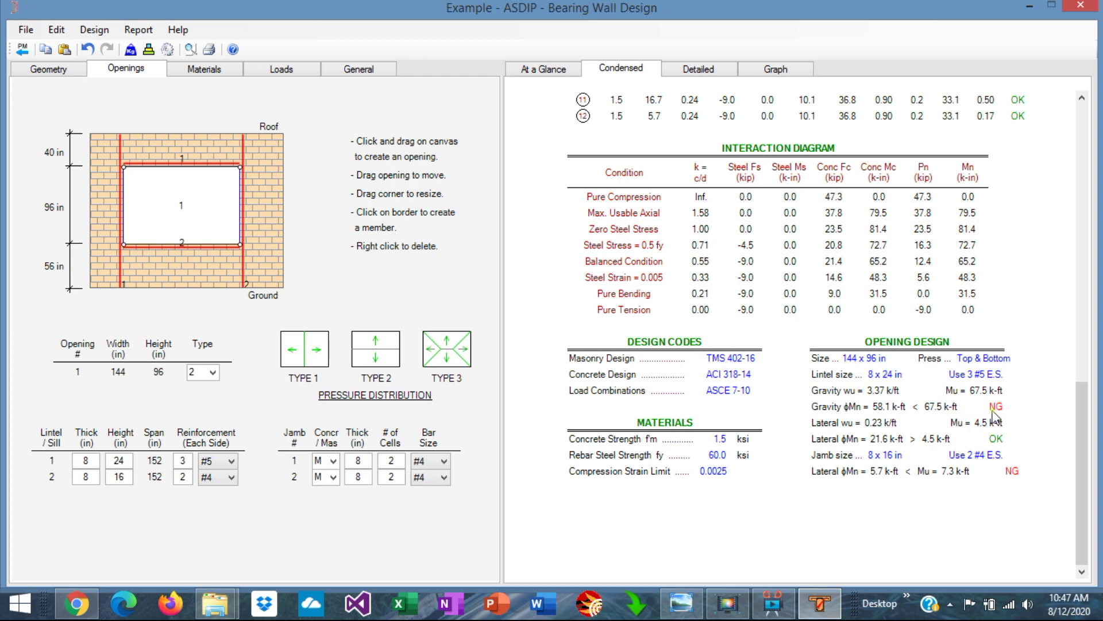
pyautogui.click(231, 462)
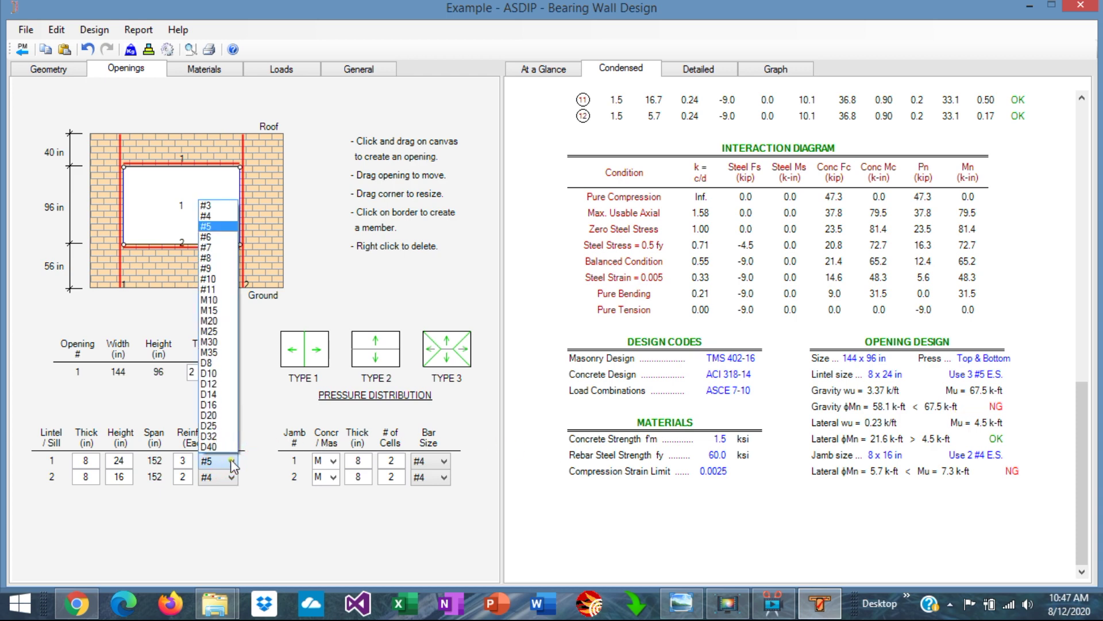
pyautogui.click(207, 239)
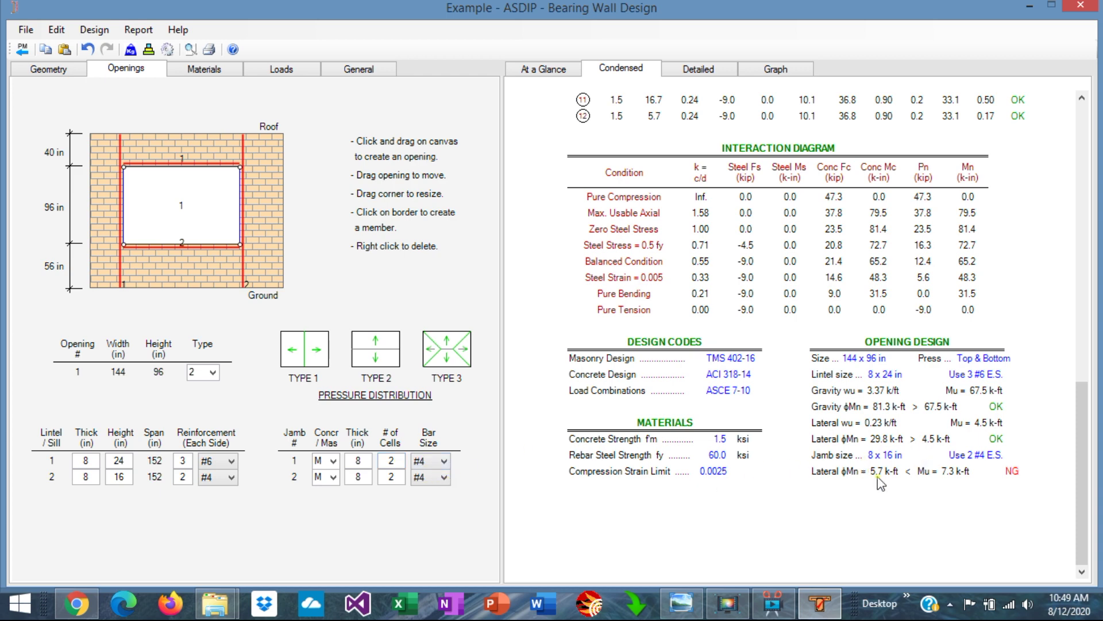
# Try #5 bars in the first jamb and increase its bar size to #6
pyautogui.click(444, 460)
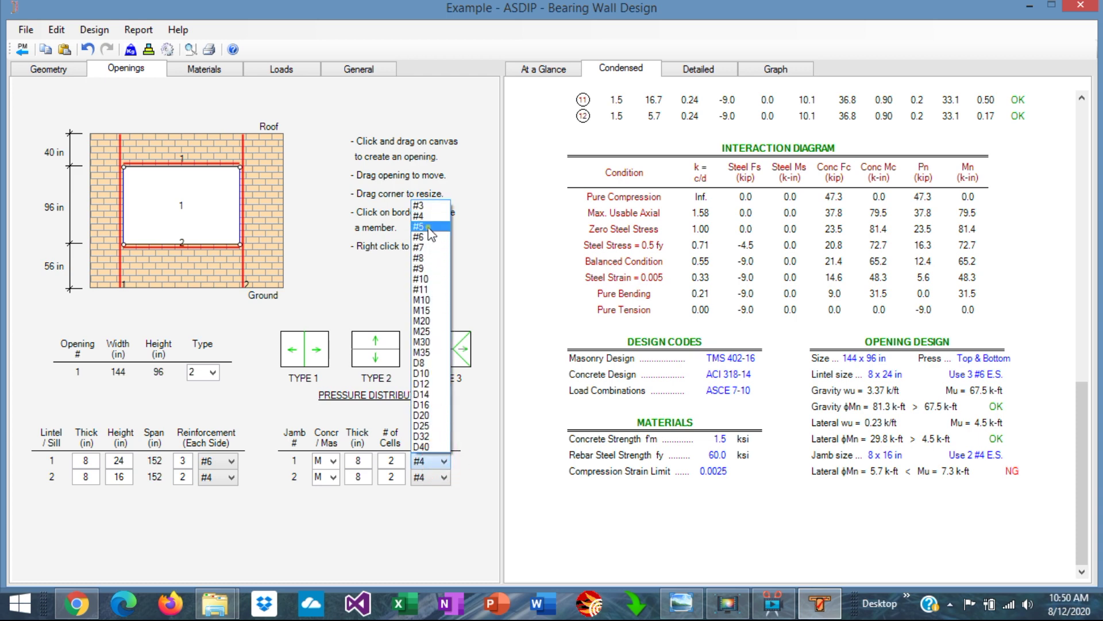
pyautogui.click(430, 227)
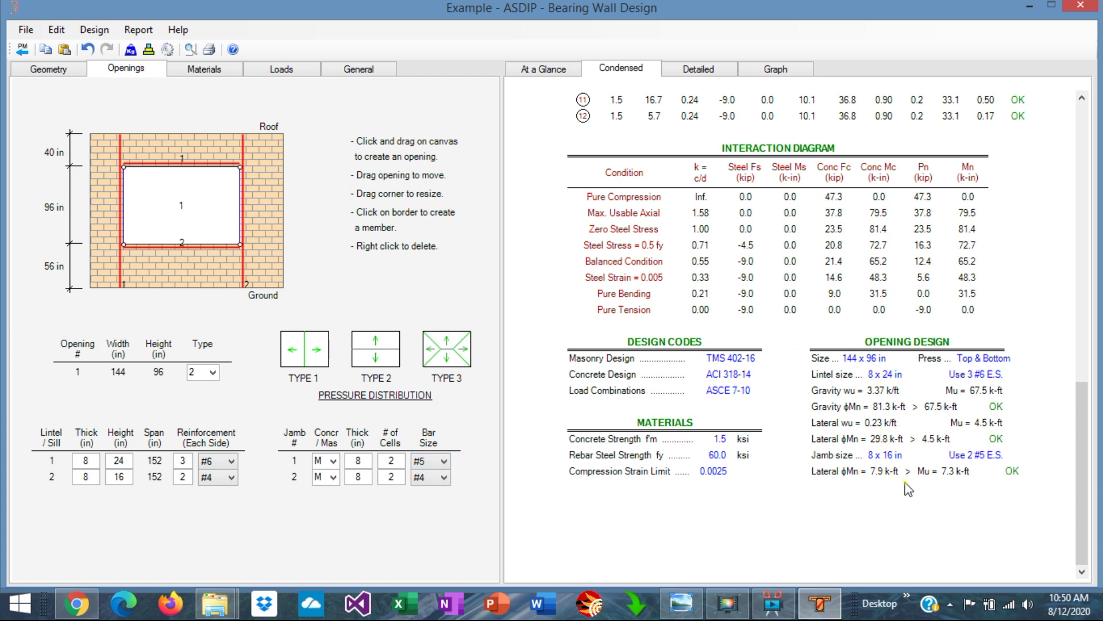
pyautogui.click(444, 461)
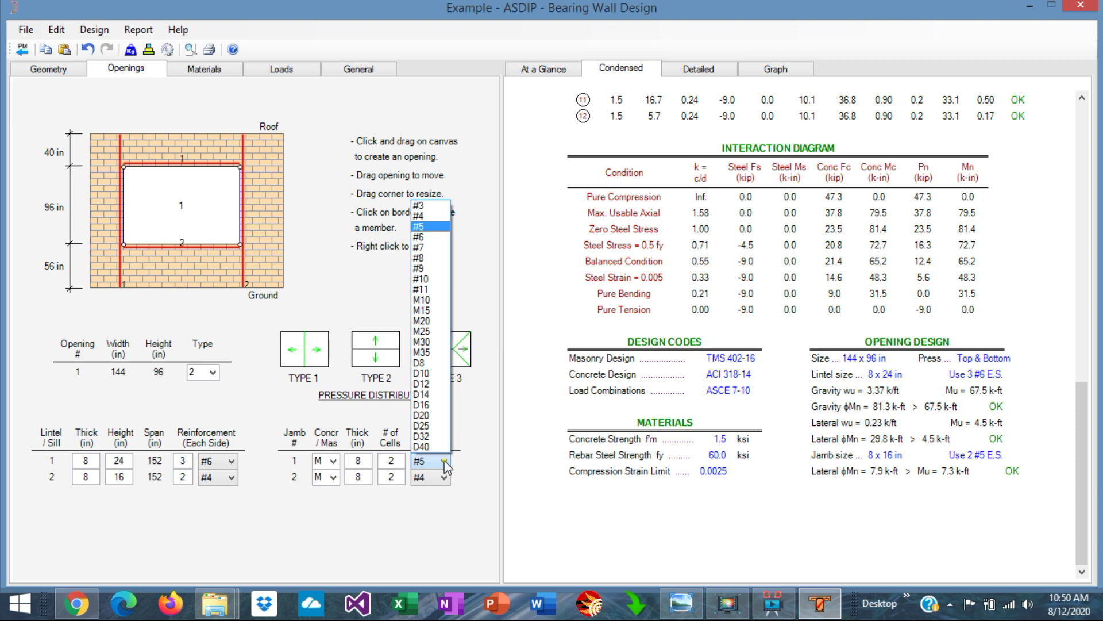
pyautogui.click(418, 237)
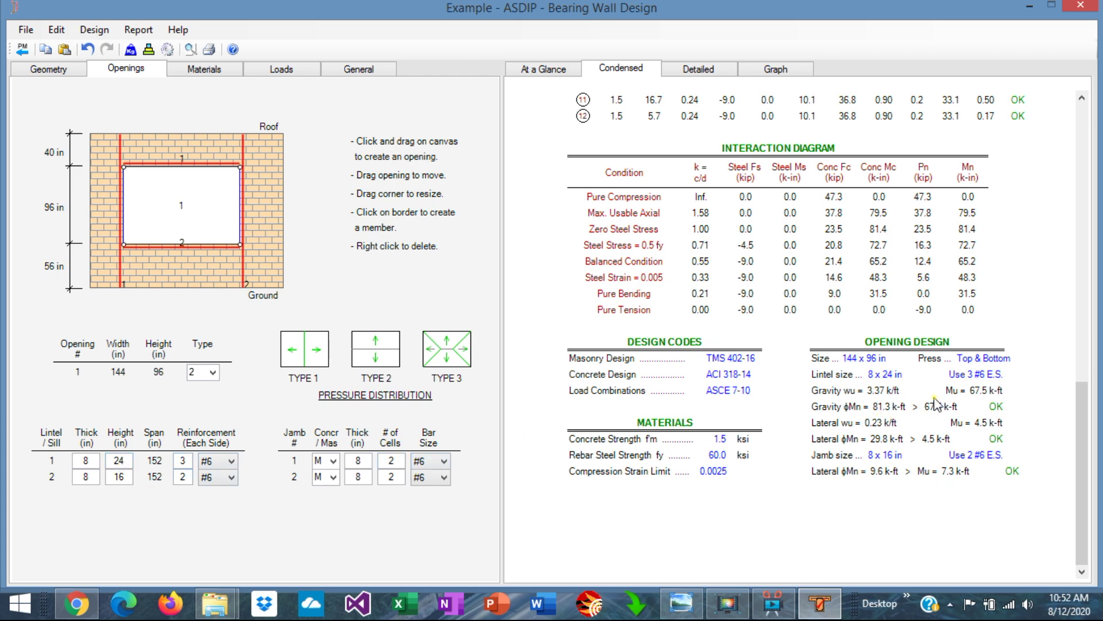
# Examine the opening design calculations for the concrete lintel and masonry jamb in the detailed results
pyautogui.click(711, 72)
pyautogui.scroll(-5, 925, 435)
pyautogui.scroll(-15, 926, 435)
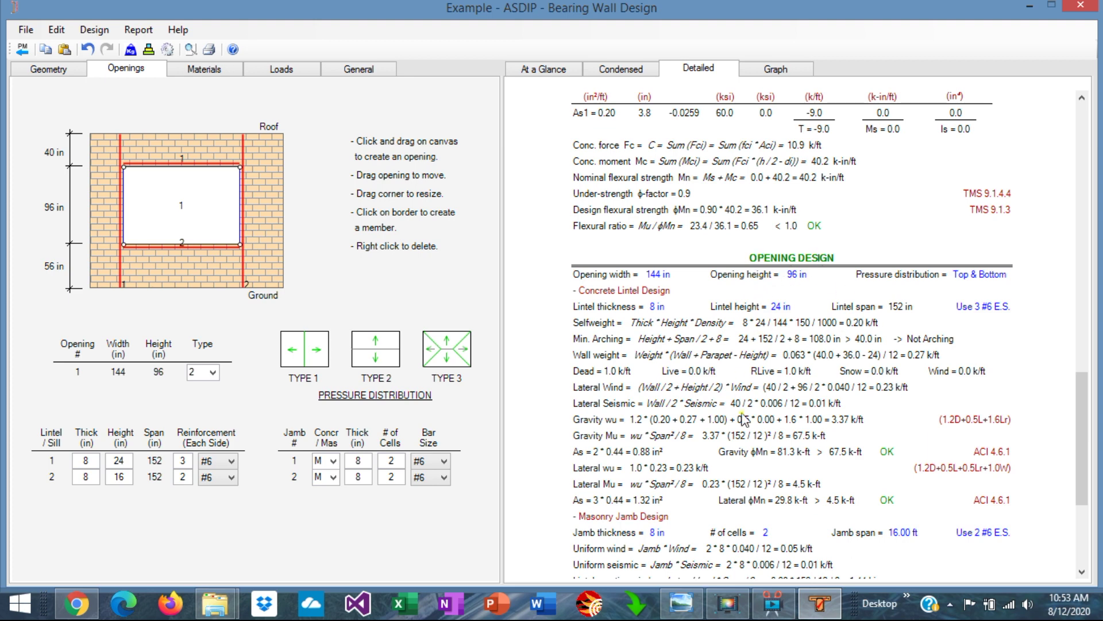
pyautogui.scroll(-2, 745, 419)
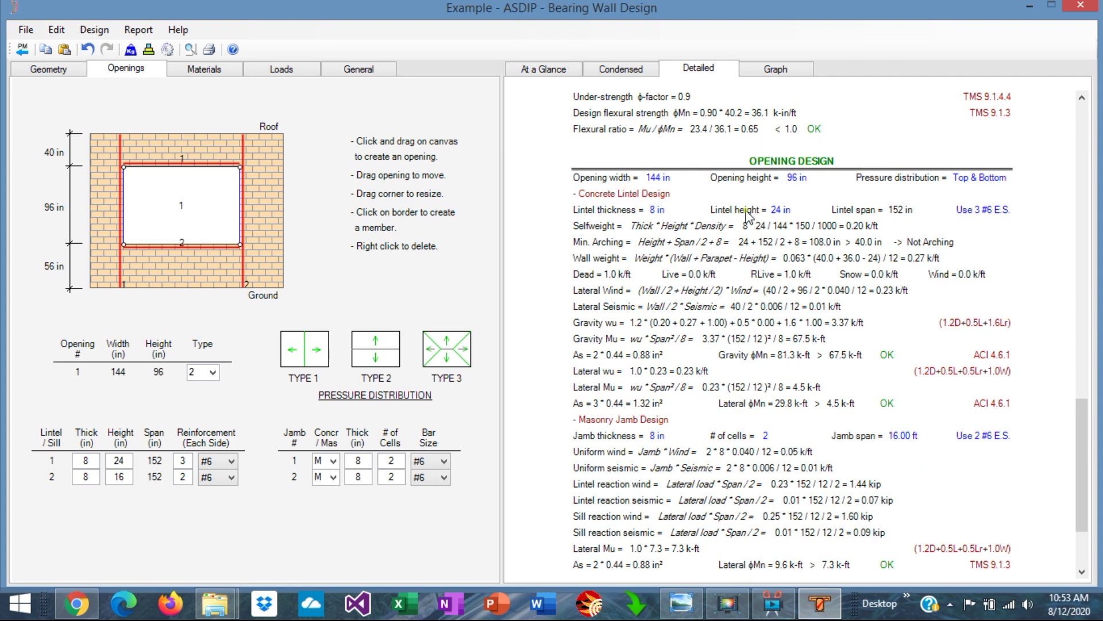
pyautogui.scroll(-2, 890, 325)
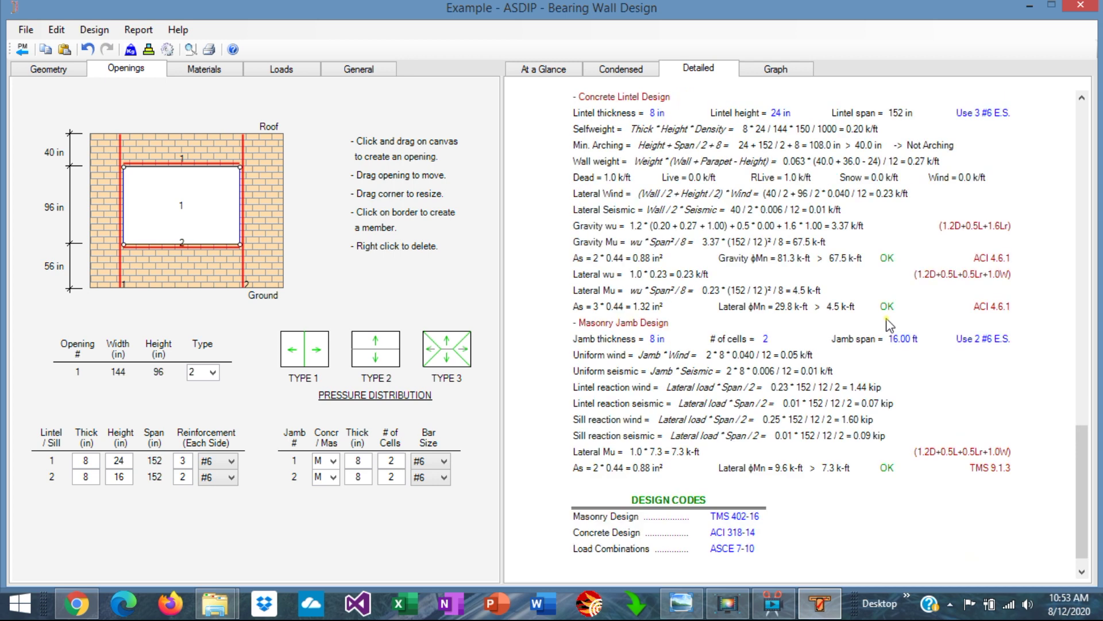